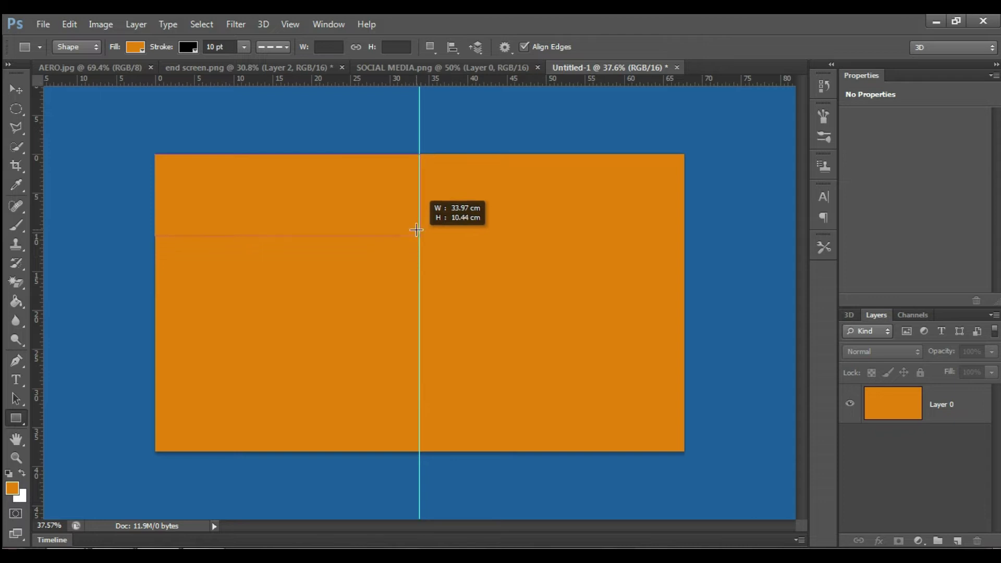
Step: Fill the drawn rectangle with white and give it no stroke
{"action": "left_click", "coordinate": [135, 47]}
{"action": "left_click", "coordinate": [128, 77]}
{"action": "left_click", "coordinate": [135, 46]}
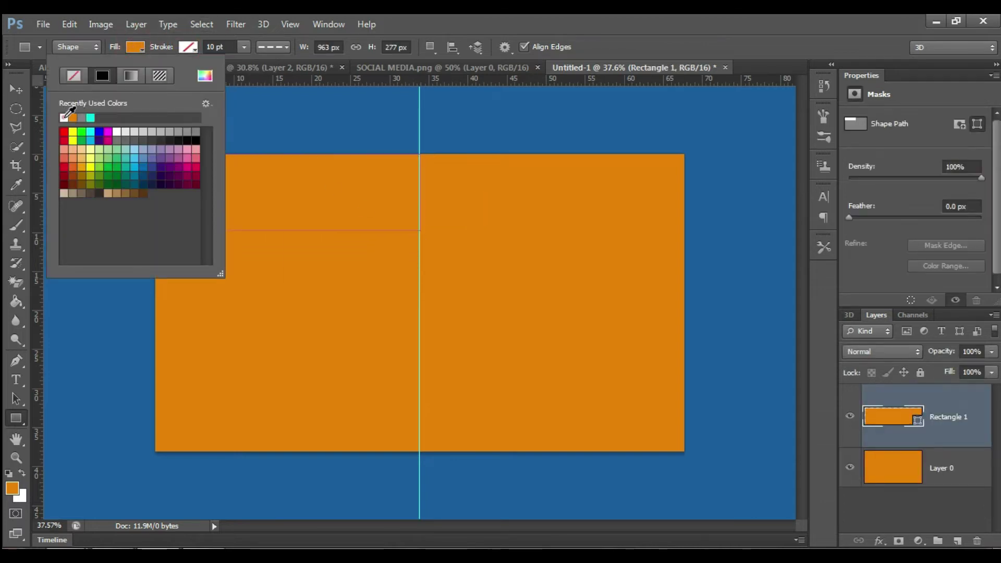
{"action": "double_click", "coordinate": [65, 117]}
Step: Rotate the white rectangle about -20° over the canvas's upper-left corner and widen it to about 114%
{"action": "key", "text": "ctrl+t"}
{"action": "left_click_drag", "start_coordinate": [433, 141], "coordinate": [361, 84]}
{"action": "left_click_drag", "start_coordinate": [347, 183], "coordinate": [318, 141]}
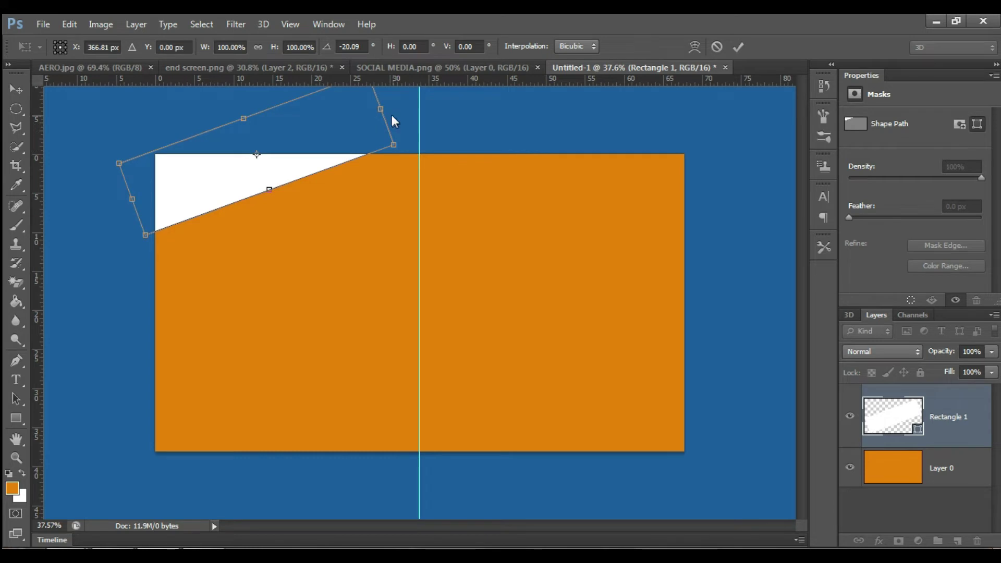
{"action": "left_click_drag", "start_coordinate": [392, 109], "coordinate": [481, 139]}
{"action": "scroll", "coordinate": [481, 138], "scroll_direction": "down", "scroll_amount": 1}
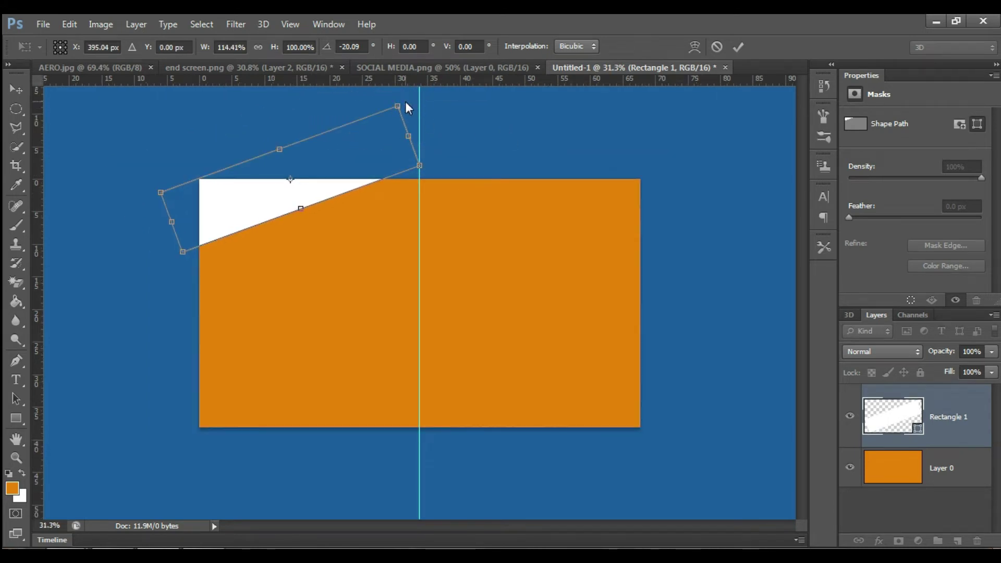
Step: Refine the rectangle to about -19.85°, 124% width and 153% height, its lower edge meeting the guide at the canvas's upper edge
{"action": "left_click_drag", "start_coordinate": [404, 104], "coordinate": [413, 111]}
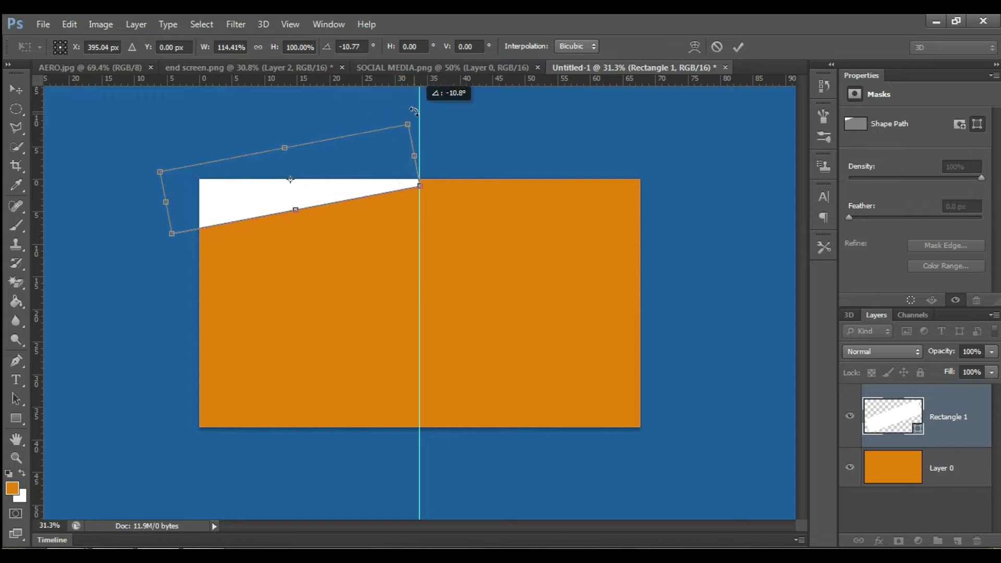
{"action": "mouse_move", "coordinate": [346, 183]}
{"action": "left_mouse_down"}
{"action": "mouse_move", "coordinate": [364, 183]}
{"action": "mouse_move", "coordinate": [346, 191]}
{"action": "left_mouse_up"}
{"action": "left_click_drag", "start_coordinate": [416, 166], "coordinate": [438, 162]}
{"action": "left_click_drag", "start_coordinate": [348, 190], "coordinate": [338, 198]}
{"action": "left_click_drag", "start_coordinate": [427, 128], "coordinate": [414, 108]}
{"action": "left_click_drag", "start_coordinate": [357, 186], "coordinate": [355, 197]}
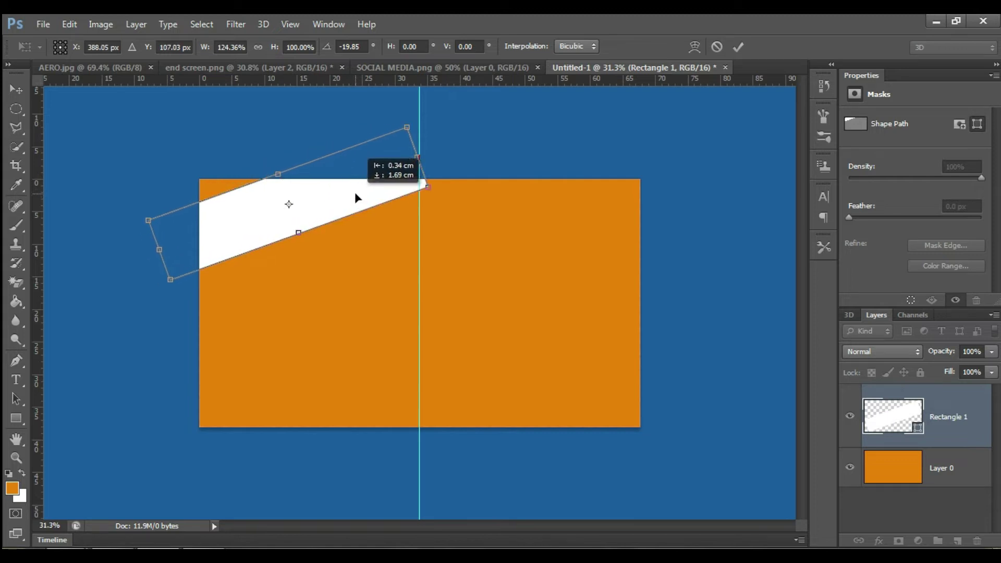
{"action": "left_click_drag", "start_coordinate": [279, 176], "coordinate": [263, 134]}
{"action": "left_click_drag", "start_coordinate": [304, 191], "coordinate": [305, 186]}
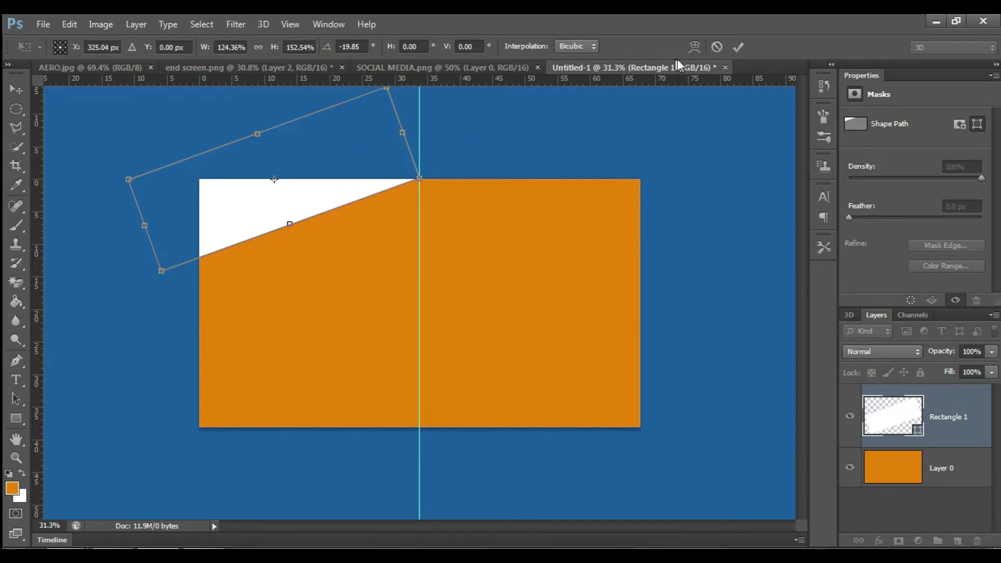
{"action": "left_click", "coordinate": [737, 46]}
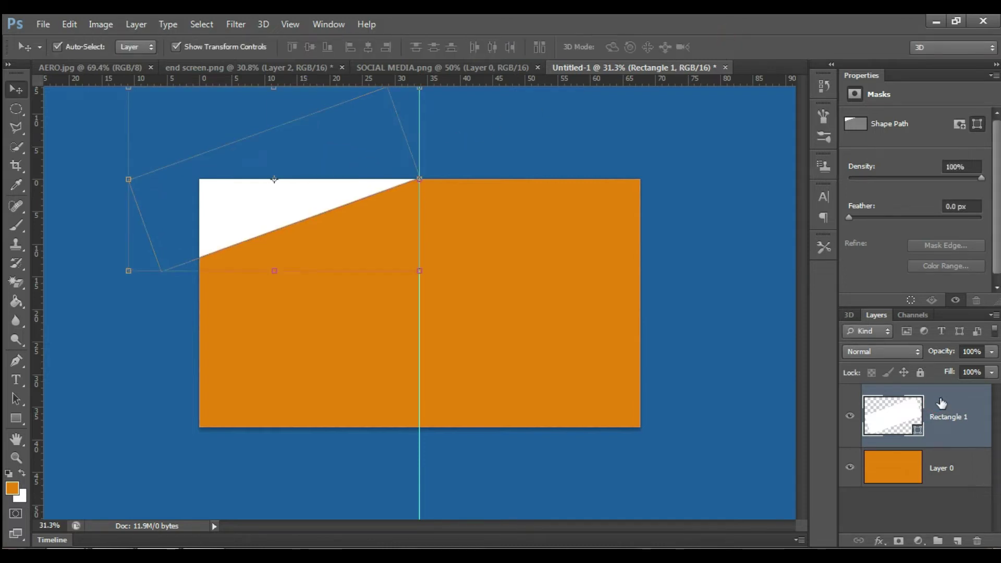
Step: Duplicate the white rectangle and place the copy over the canvas's lower-right corner, starting at the centre guide
{"action": "key", "text": "ctrl+j"}
{"action": "left_click_drag", "start_coordinate": [332, 172], "coordinate": [637, 435]}
{"action": "left_click", "coordinate": [738, 313]}
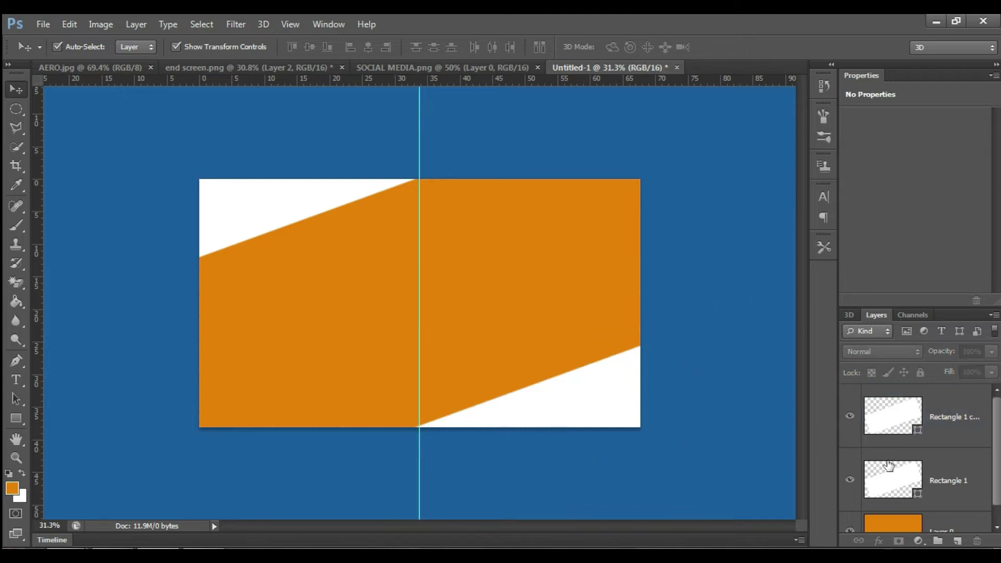
{"action": "left_click", "coordinate": [880, 428]}
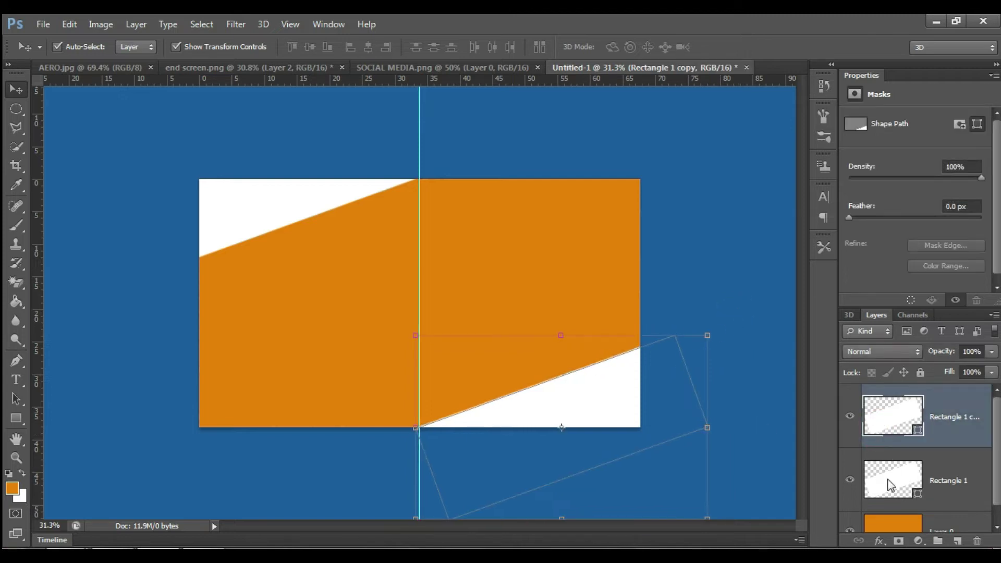
{"action": "left_click", "coordinate": [759, 289]}
Step: Add a drop shadow to the lower-right shape with distance 16 px, size 98 px and increased spread
{"action": "left_click", "coordinate": [905, 412]}
{"action": "right_click", "coordinate": [905, 411]}
{"action": "left_click", "coordinate": [850, 66]}
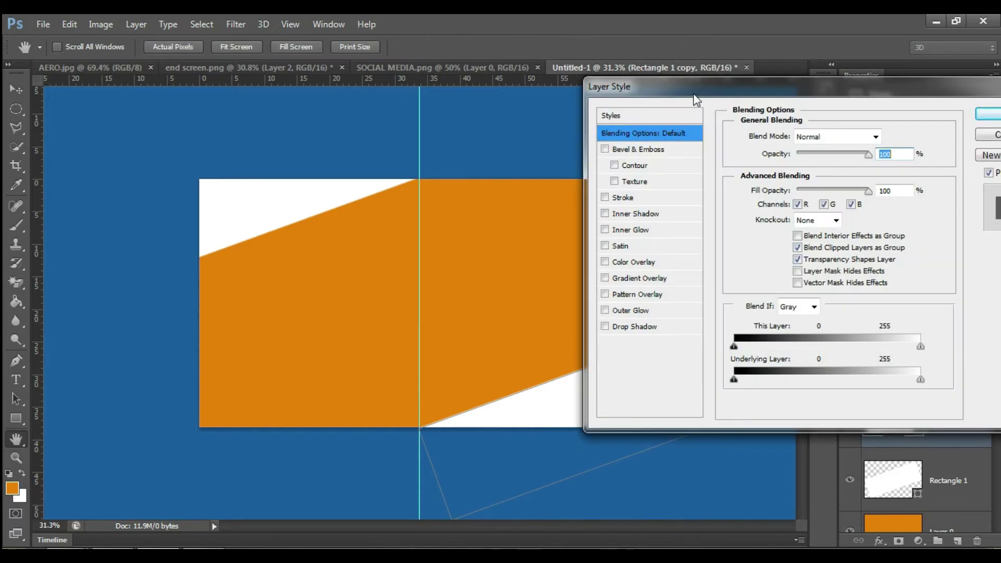
{"action": "left_click", "coordinate": [657, 327]}
{"action": "left_click_drag", "start_coordinate": [751, 82], "coordinate": [810, 86]}
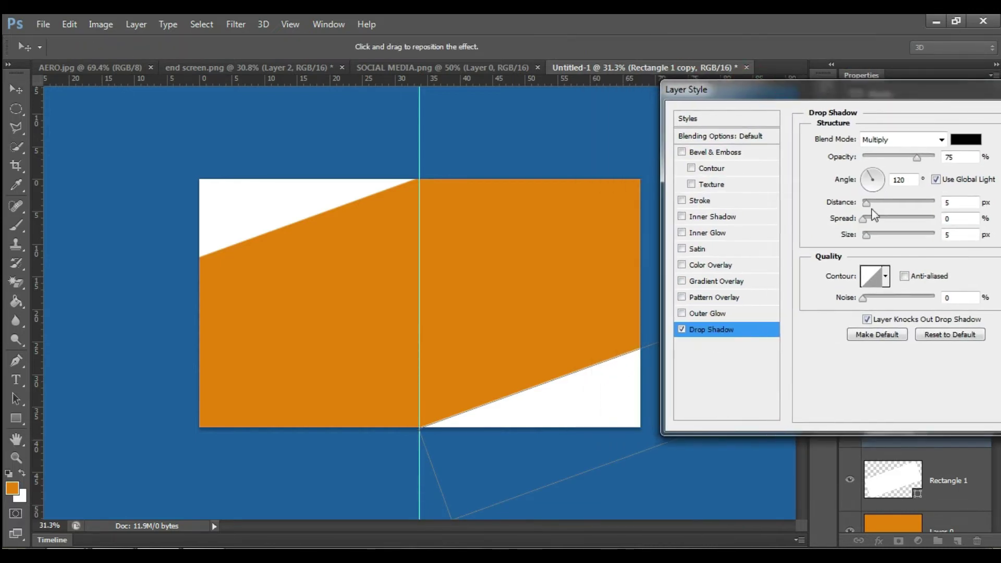
{"action": "left_click_drag", "start_coordinate": [869, 206], "coordinate": [896, 220]}
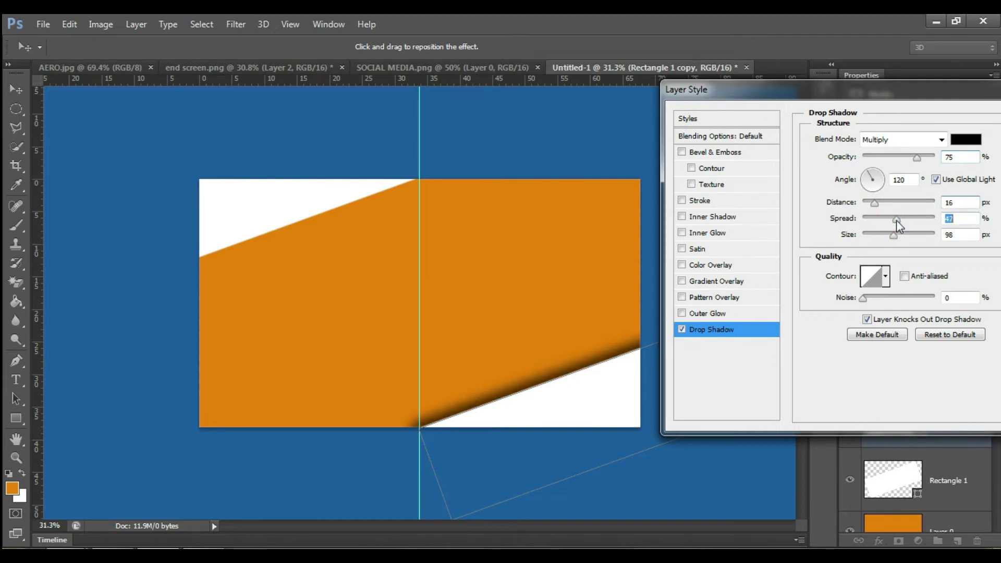
{"action": "left_click_drag", "start_coordinate": [926, 91], "coordinate": [813, 91]}
{"action": "left_click", "coordinate": [965, 127]}
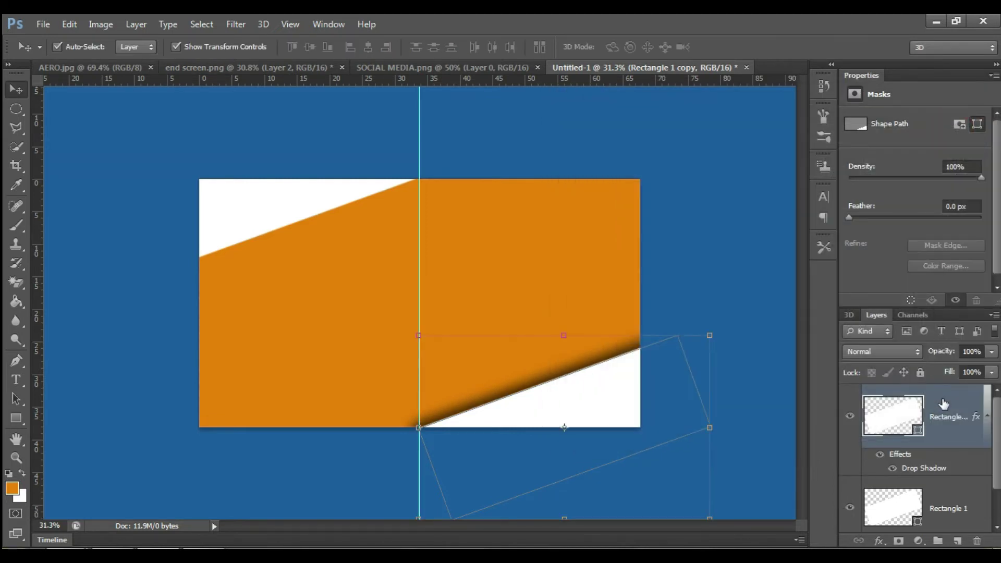
Step: Copy the drop shadow layer style from the lower-right shape to the upper-left shape
{"action": "right_click", "coordinate": [943, 404]}
{"action": "left_click", "coordinate": [749, 332]}
{"action": "left_click", "coordinate": [949, 499]}
{"action": "right_click", "coordinate": [949, 499]}
{"action": "left_click", "coordinate": [770, 269]}
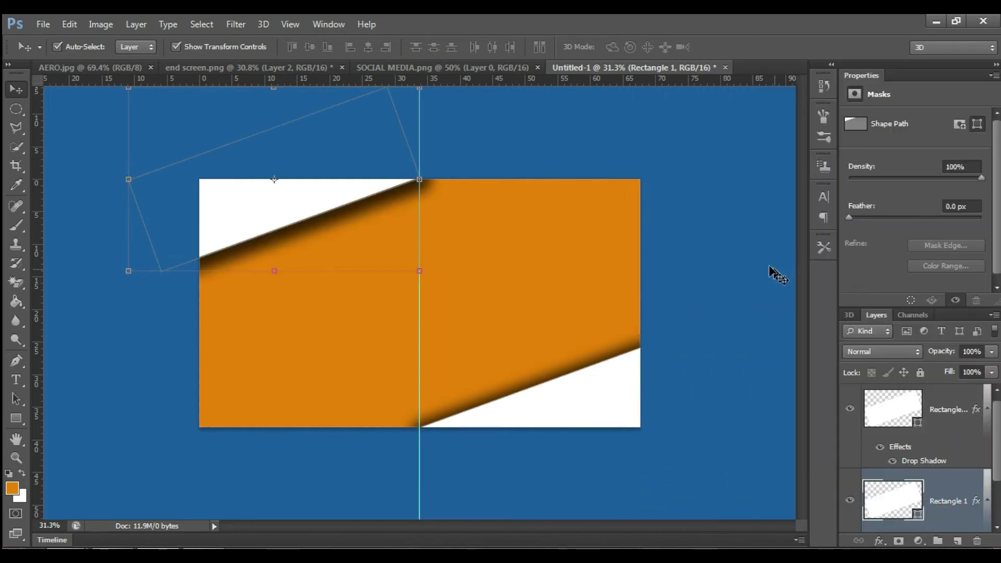
{"action": "left_click", "coordinate": [717, 206]}
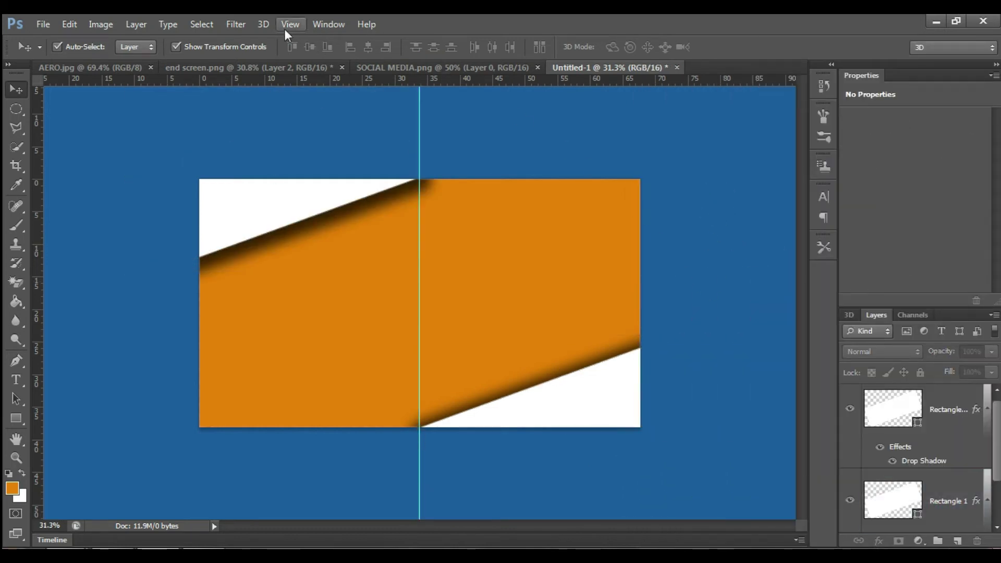
Step: Clear the vertical centre guide from the canvas
{"action": "left_click", "coordinate": [238, 24]}
{"action": "mouse_move", "coordinate": [290, 24]}
{"action": "left_click", "coordinate": [339, 330]}
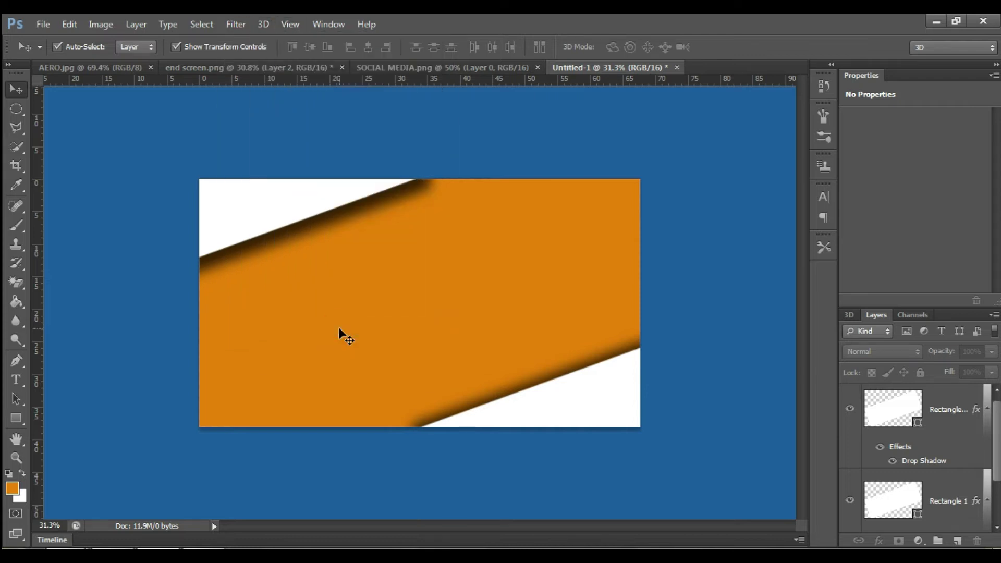
Step: Bring the white circle from end screen.png into the new document and centre it horizontally and vertically on the orange background
{"action": "left_click", "coordinate": [284, 70]}
{"action": "left_click_drag", "start_coordinate": [588, 357], "coordinate": [419, 289]}
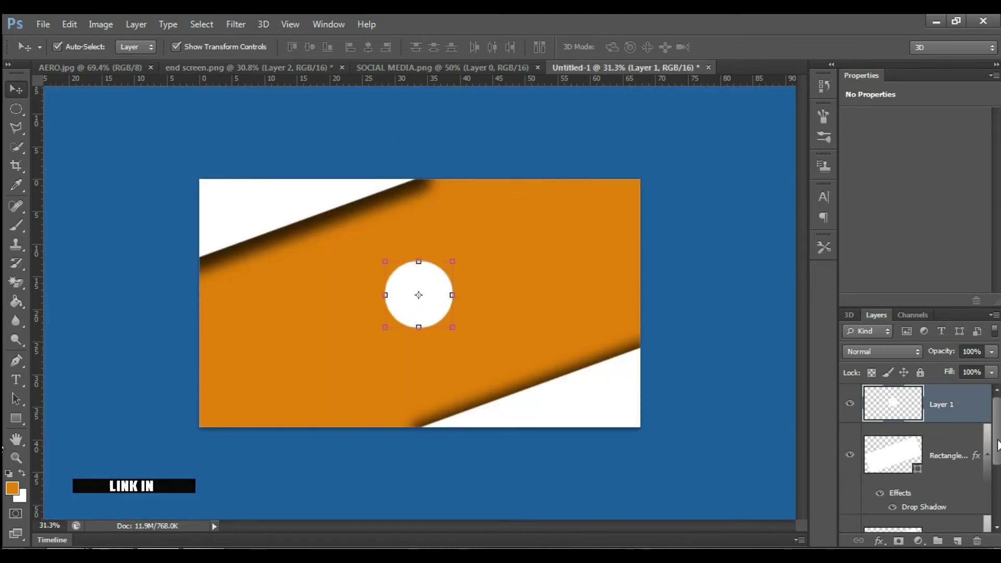
{"action": "scroll", "coordinate": [997, 445], "scroll_direction": "down", "scroll_amount": 3}
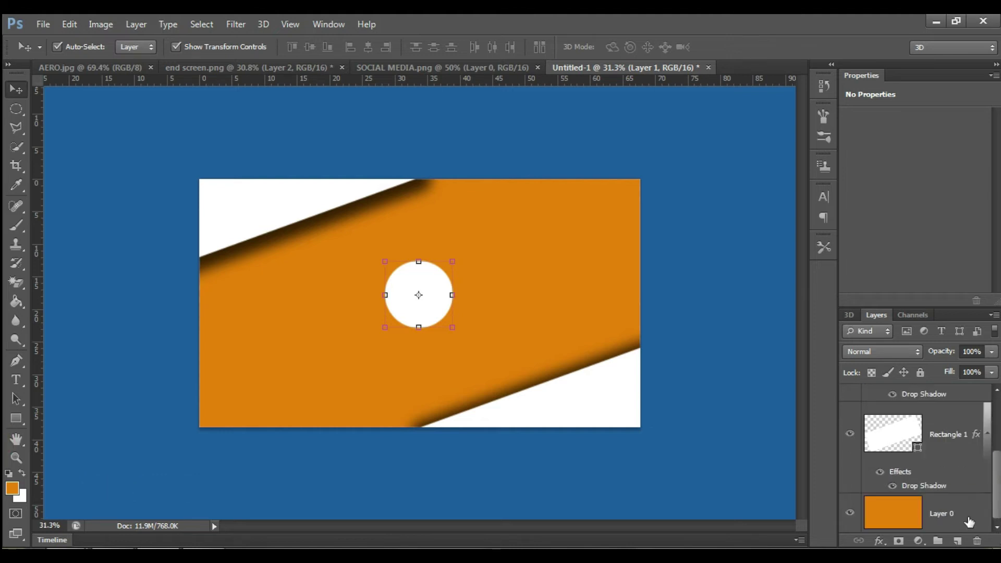
{"action": "left_click", "coordinate": [939, 513]}
{"action": "left_click", "coordinate": [368, 47]}
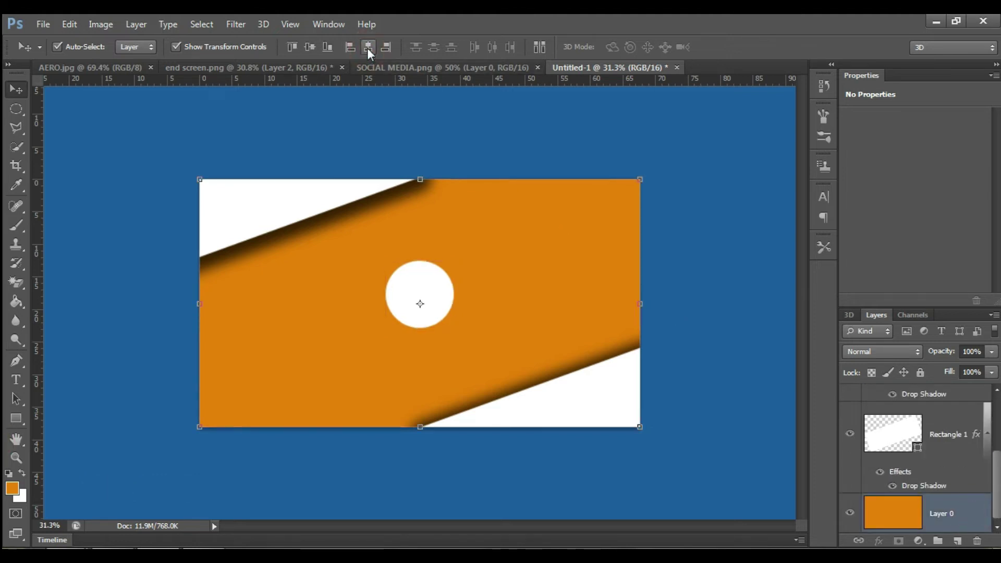
{"action": "left_click", "coordinate": [310, 47]}
{"action": "left_click", "coordinate": [526, 119]}
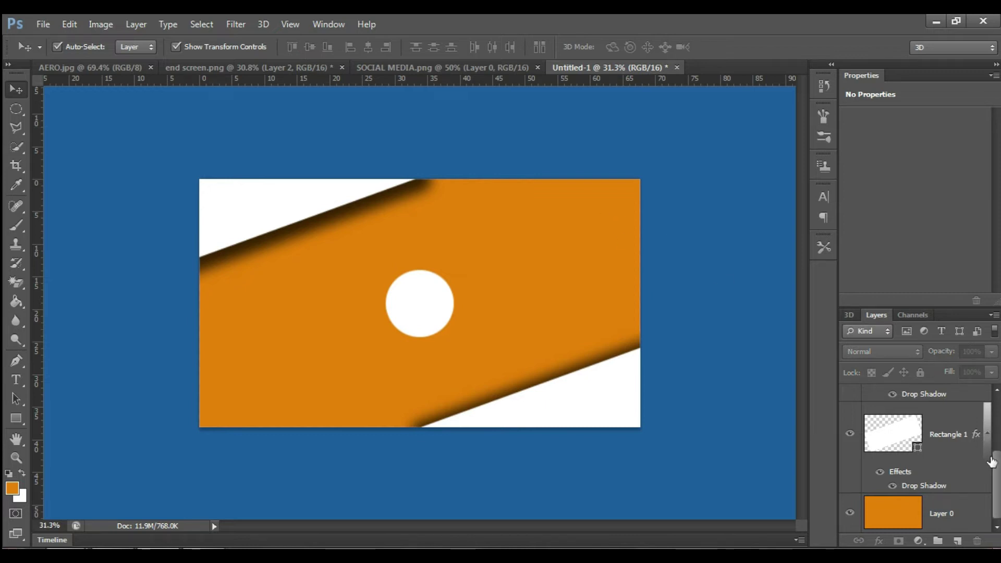
Step: Bring the white rectangle from end screen.png in beside the circle's left side and centre it vertically on the background
{"action": "left_click_drag", "start_coordinate": [998, 462], "coordinate": [998, 395]}
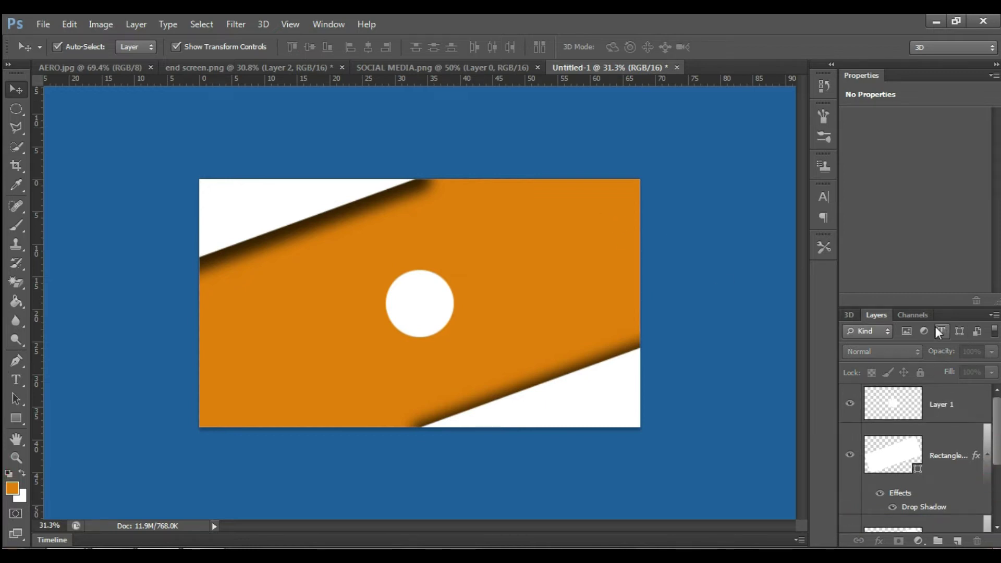
{"action": "left_click", "coordinate": [280, 66]}
{"action": "left_click_drag", "start_coordinate": [315, 315], "coordinate": [324, 291]}
{"action": "scroll", "coordinate": [972, 422], "scroll_direction": "down", "scroll_amount": 3}
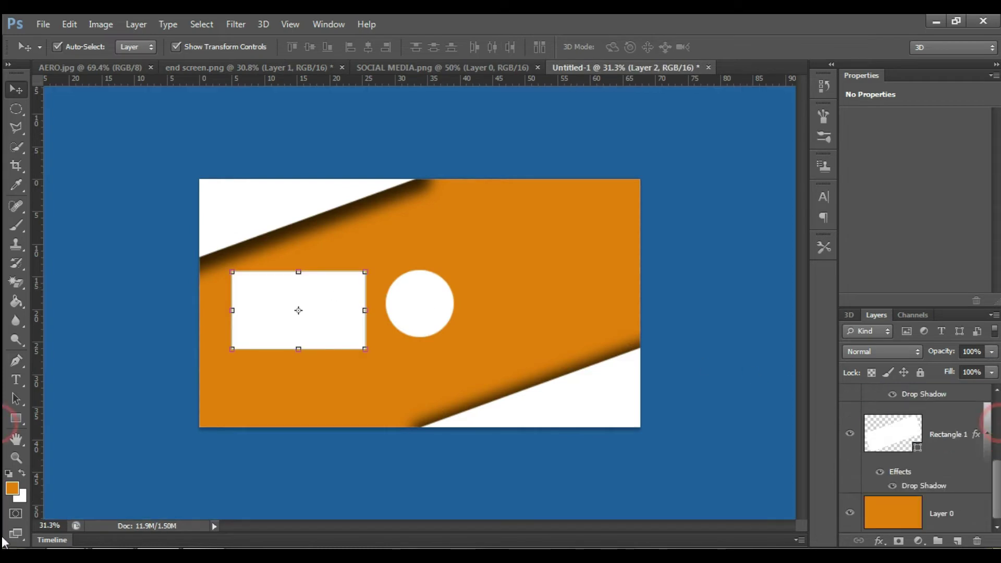
{"action": "left_click", "coordinate": [920, 517]}
{"action": "left_click", "coordinate": [304, 47]}
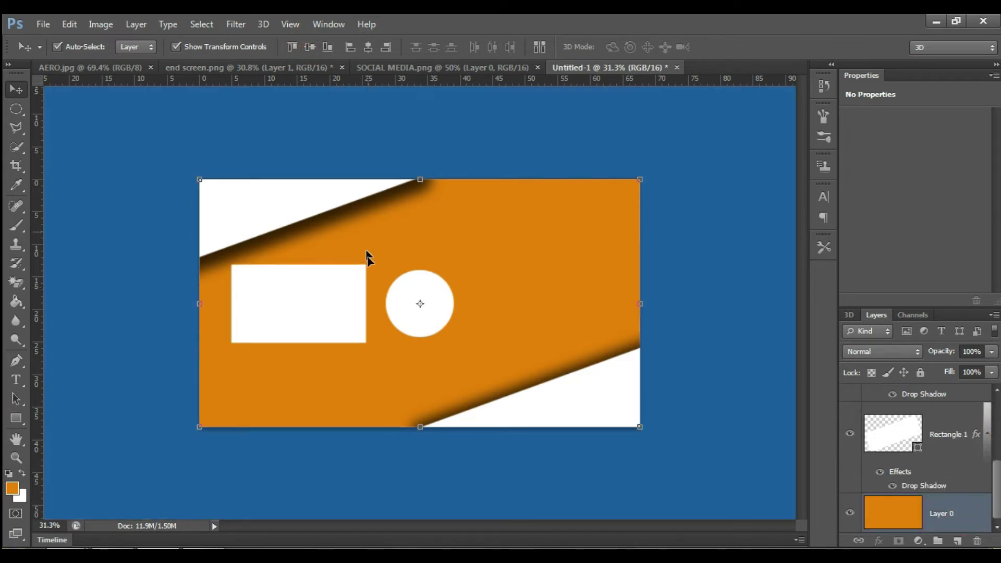
{"action": "left_click", "coordinate": [699, 243]}
Step: Duplicate the white video rectangle and move the copy 37.25 cm horizontally to the circle's right side
{"action": "left_click", "coordinate": [335, 302]}
{"action": "key", "text": "ctrl+j"}
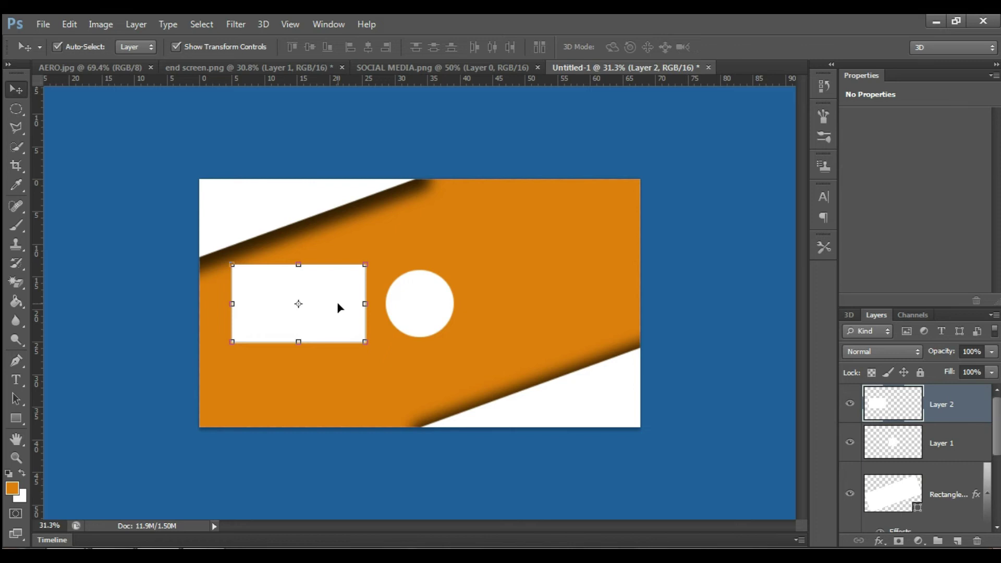
{"action": "left_click", "coordinate": [338, 304], "text": "shift"}
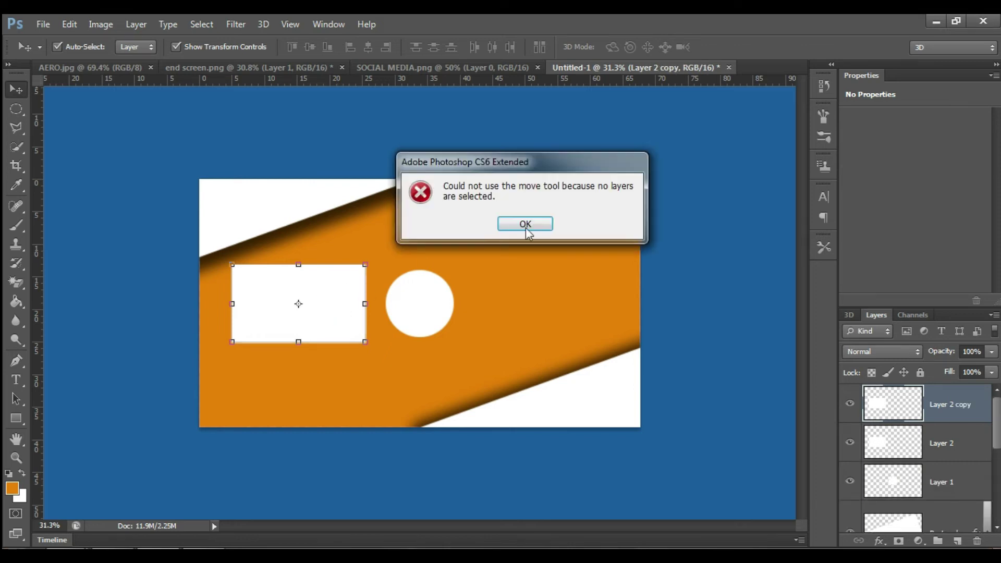
{"action": "left_click", "coordinate": [531, 224]}
{"action": "left_click", "coordinate": [893, 411]}
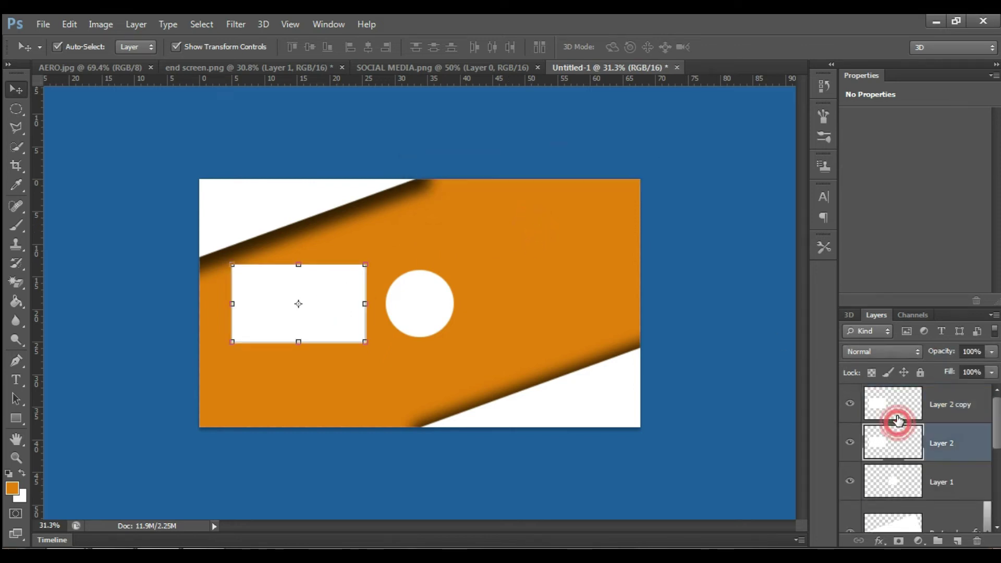
{"action": "key", "text": "ctrl+t"}
{"action": "left_click_drag", "start_coordinate": [319, 323], "coordinate": [564, 332]}
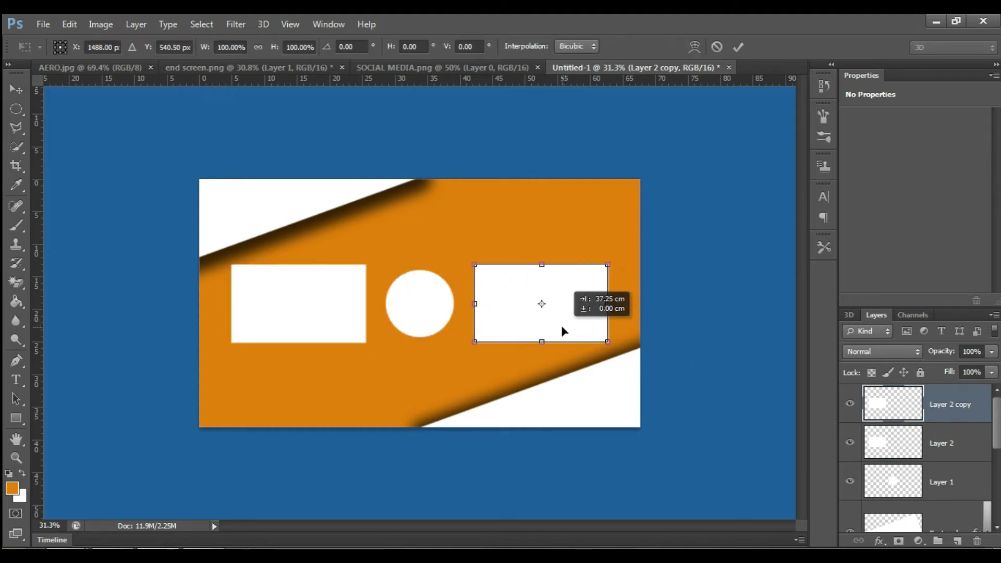
{"action": "left_click", "coordinate": [738, 47]}
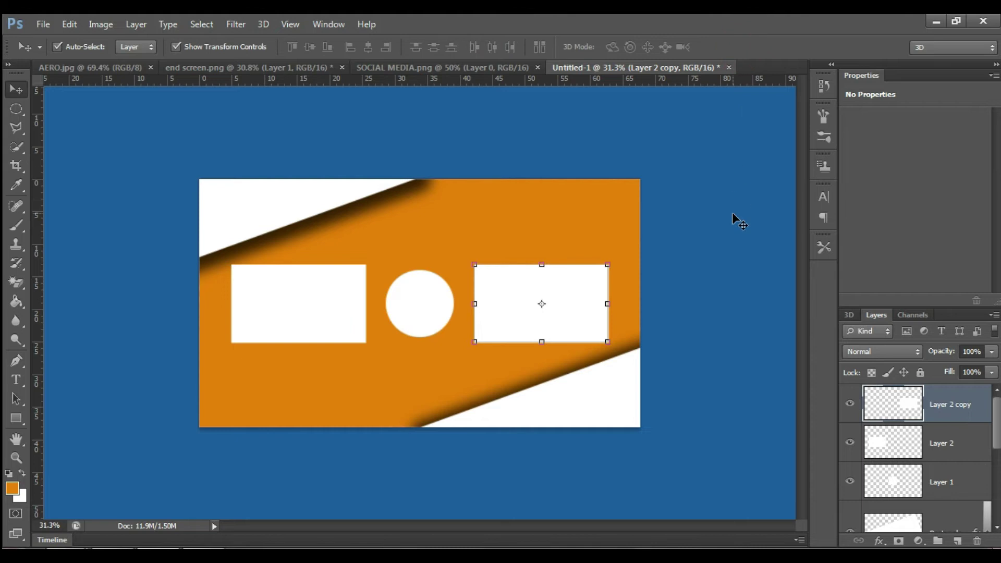
{"action": "left_click", "coordinate": [732, 212]}
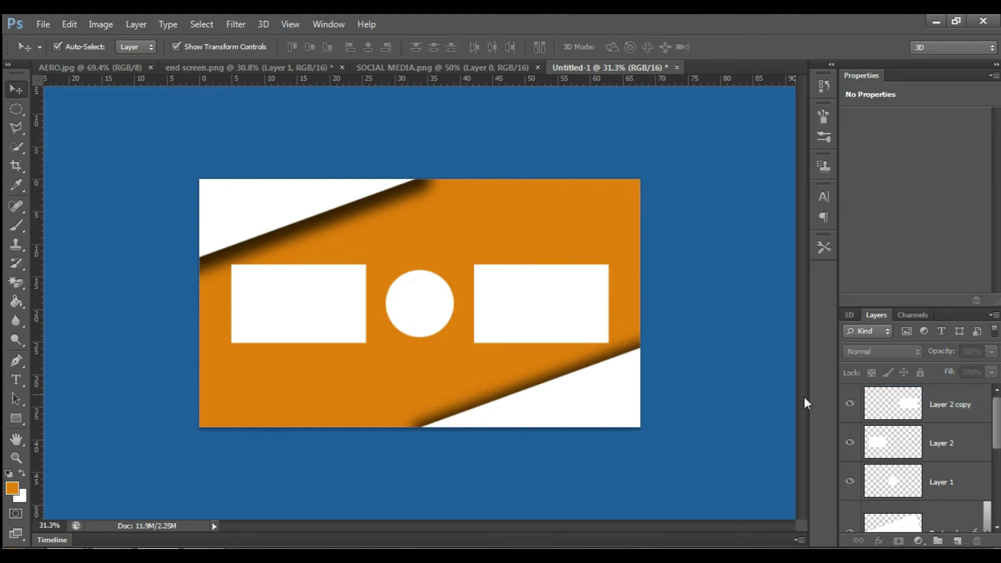
Step: Add the white text "WATCH THIS VIDEO" below the left white rectangle
{"action": "left_click", "coordinate": [16, 379]}
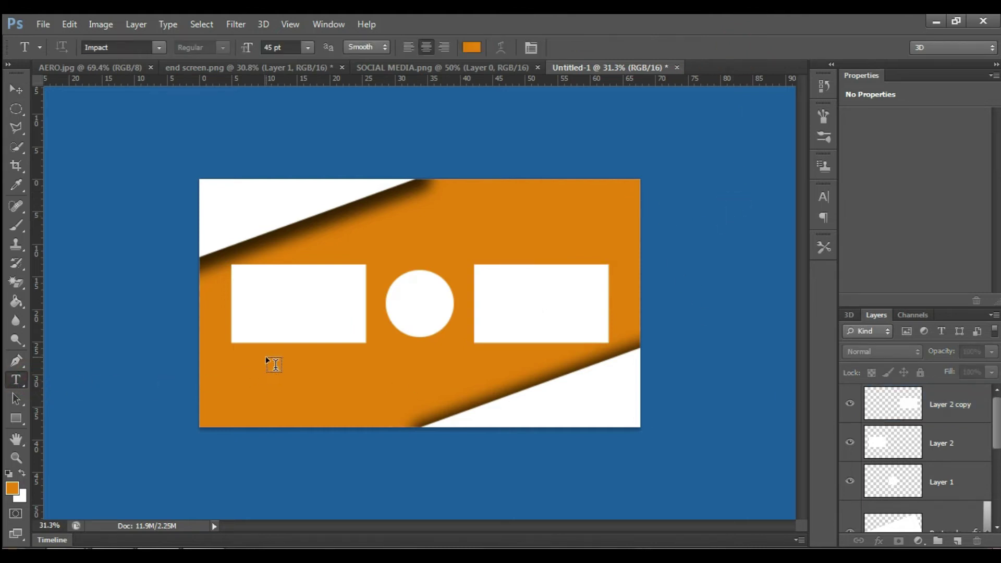
{"action": "left_click", "coordinate": [472, 47]}
{"action": "left_click_drag", "start_coordinate": [588, 272], "coordinate": [557, 259]}
{"action": "key", "text": "Return"}
{"action": "left_click", "coordinate": [531, 48]}
{"action": "left_click", "coordinate": [781, 187]}
{"action": "left_click", "coordinate": [253, 359]}
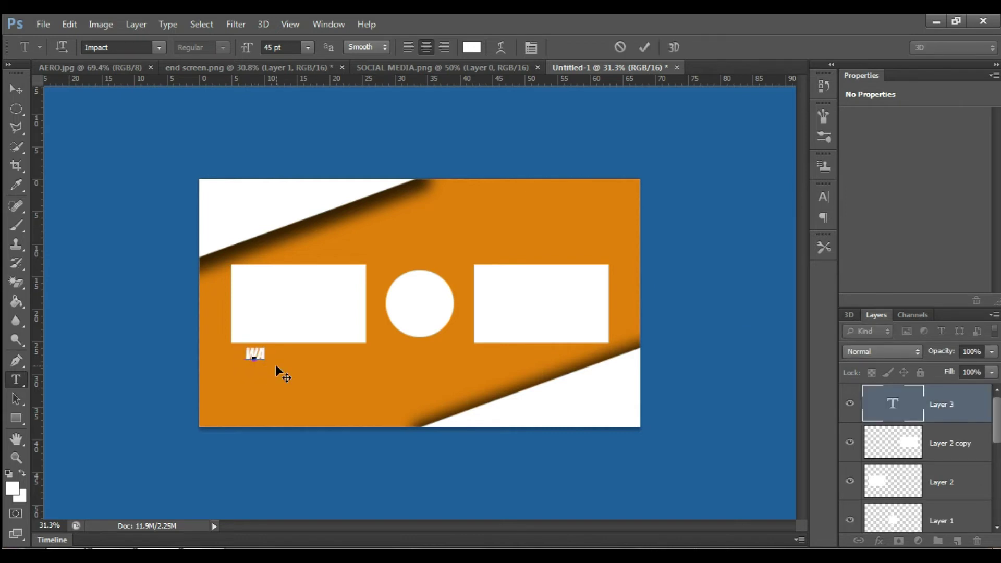
{"action": "type", "text": "WATCH THI"}
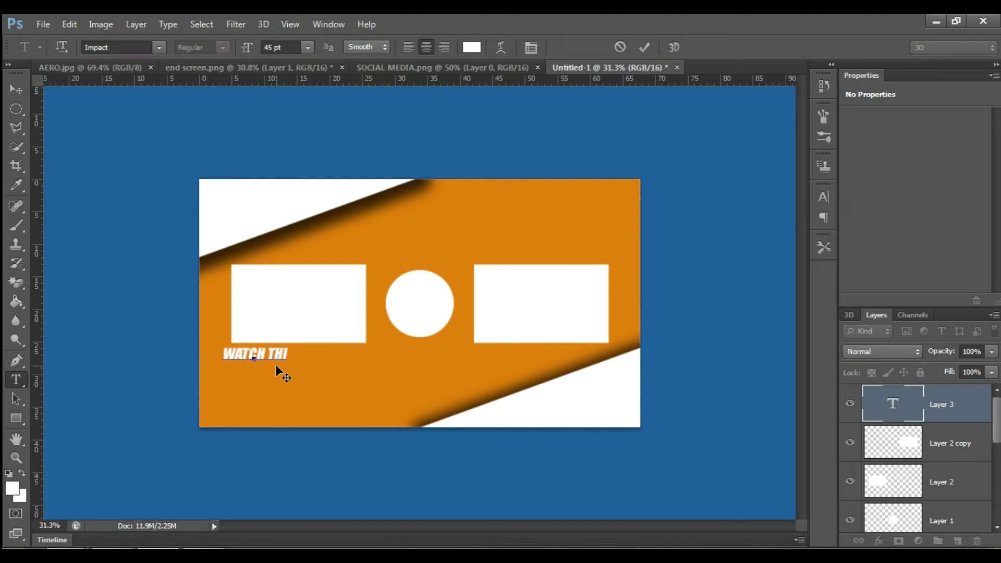
{"action": "type", "text": "S VIDEO"}
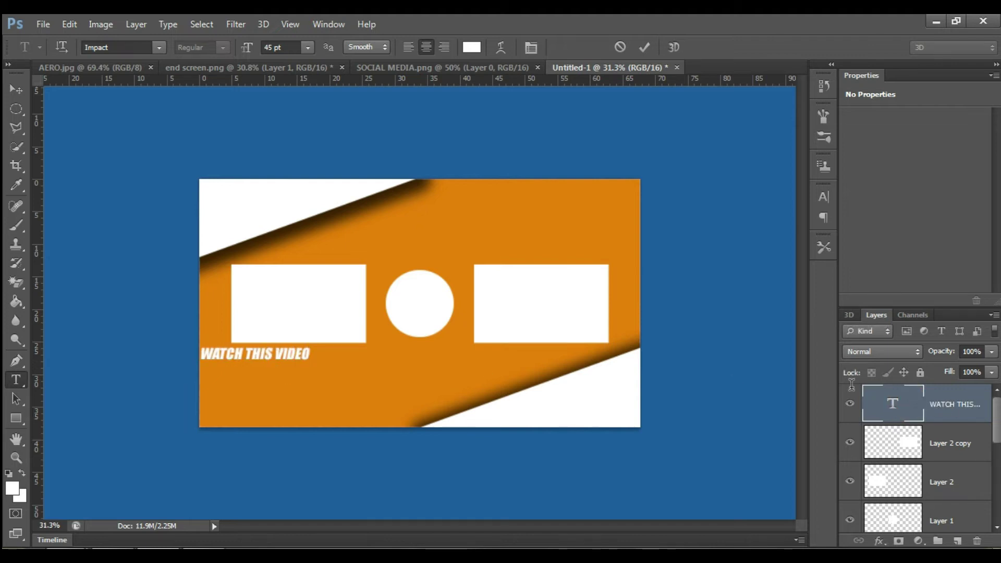
Step: Set the character tracking of the whole "WATCH THIS VIDEO" text to 140
{"action": "key", "text": "ctrl+a"}
{"action": "left_click", "coordinate": [530, 47]}
{"action": "left_click_drag", "start_coordinate": [743, 244], "coordinate": [740, 244]}
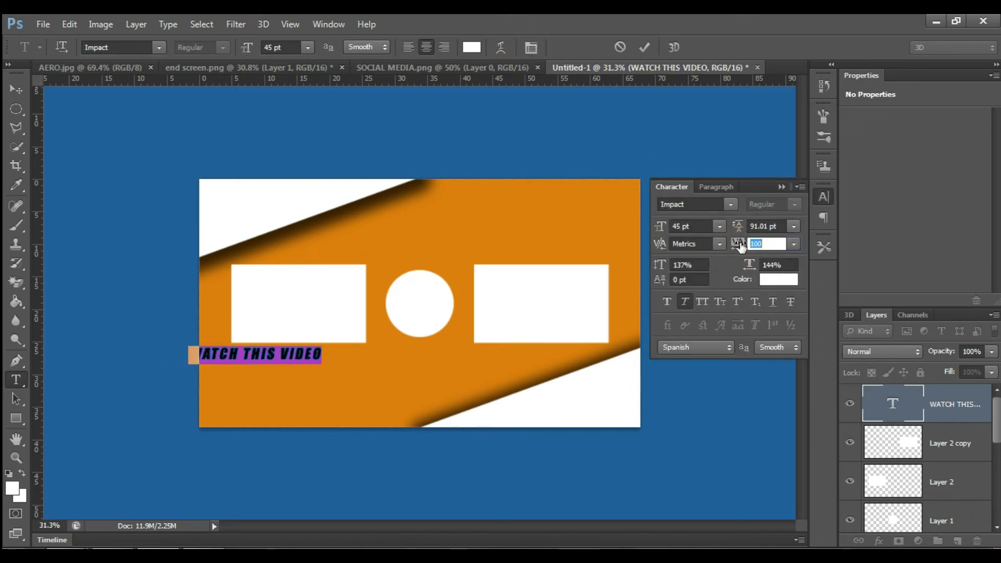
{"action": "key", "text": "Tab"}
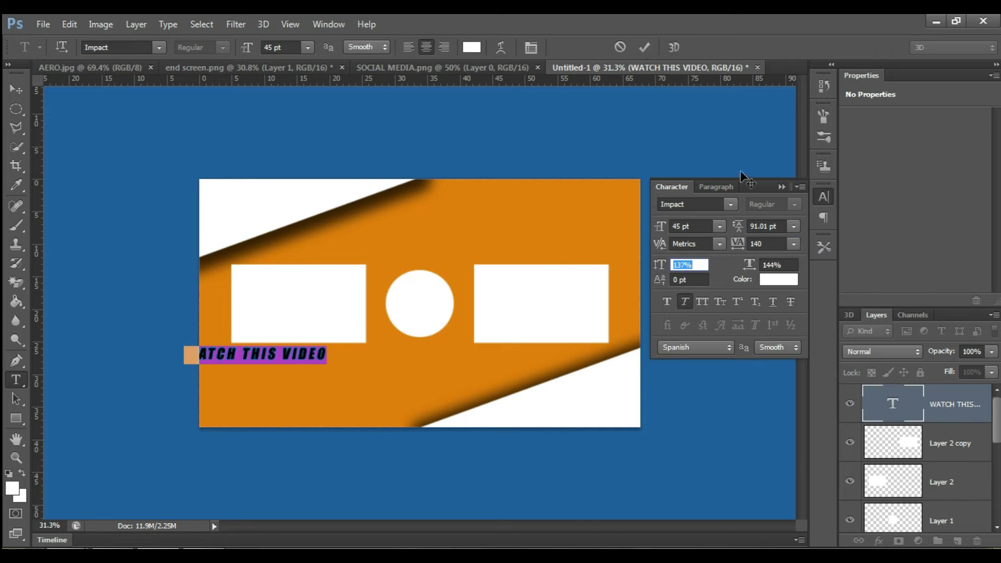
Step: Move the "WATCH THIS VIDEO" caption so it sits directly beneath the left white rectangle, aligned with its width
{"action": "left_click", "coordinate": [782, 186]}
{"action": "left_click", "coordinate": [21, 95]}
{"action": "mouse_move", "coordinate": [289, 359]}
{"action": "left_mouse_down"}
{"action": "mouse_move", "coordinate": [315, 359]}
{"action": "mouse_move", "coordinate": [281, 355]}
{"action": "left_mouse_up"}
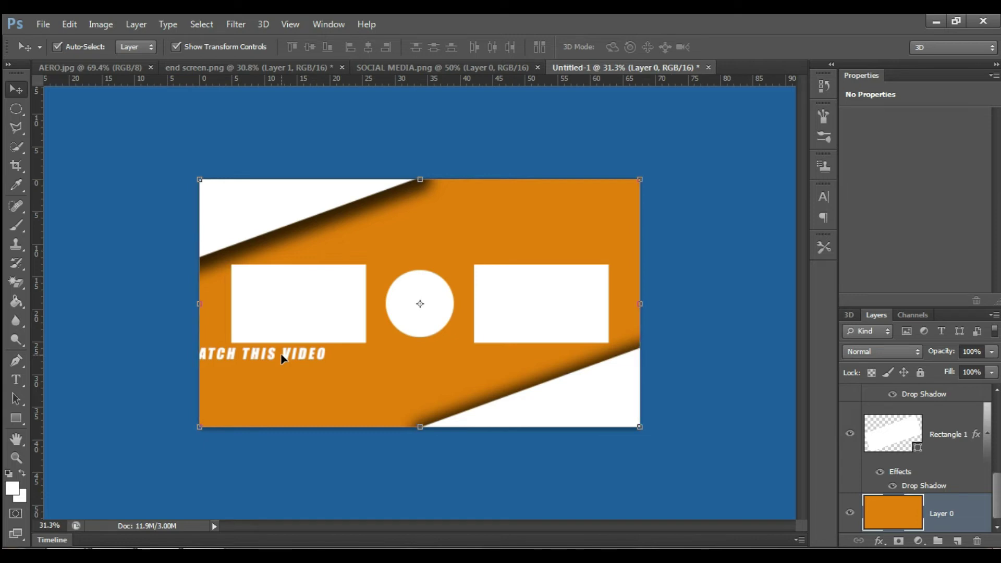
{"action": "scroll", "coordinate": [996, 482], "scroll_direction": "up", "scroll_amount": 3}
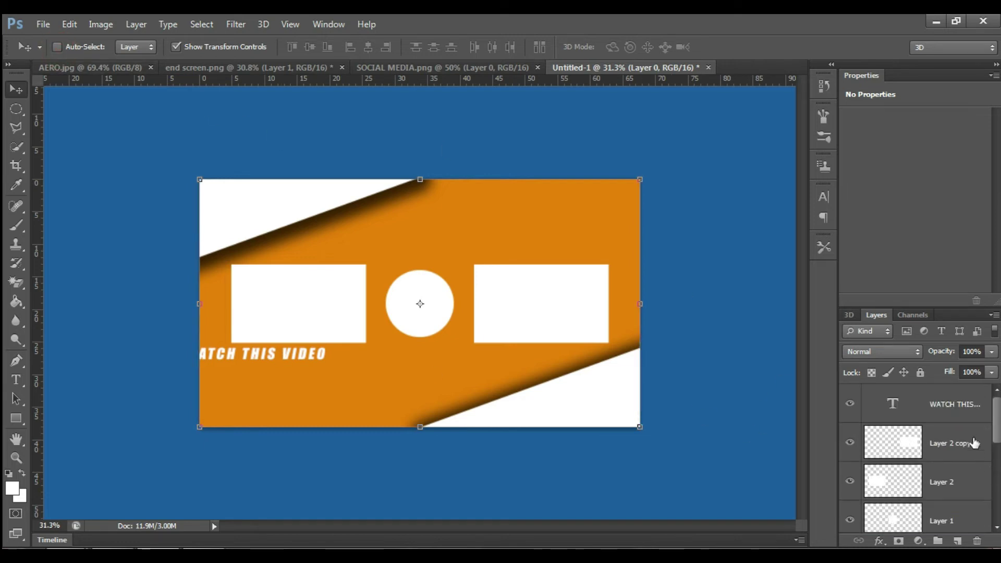
{"action": "left_click", "coordinate": [933, 405]}
{"action": "key", "text": "Right"}
{"action": "key", "text": "Right"}
{"action": "key", "text": "Right"}
{"action": "key", "text": "Right"}
{"action": "key", "text": "Right"}
{"action": "key", "text": "Right"}
{"action": "key", "text": "Right"}
{"action": "key", "text": "Right"}
{"action": "key", "text": "Right"}
{"action": "key", "text": "Right"}
{"action": "key", "text": "Right"}
{"action": "key", "text": "Right"}
{"action": "key", "text": "Right"}
{"action": "key", "text": "Right"}
{"action": "key", "text": "Right"}
{"action": "key", "text": "Right"}
{"action": "key", "text": "Right"}
{"action": "key", "text": "Right"}
{"action": "key", "text": "Right"}
{"action": "key", "text": "Right"}
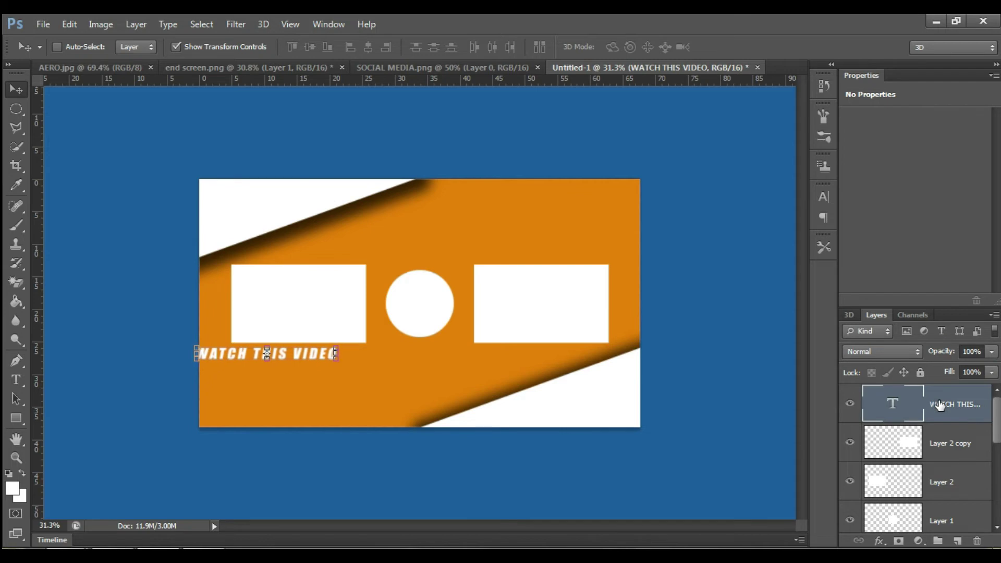
{"action": "mouse_move", "coordinate": [314, 361]}
{"action": "left_mouse_down"}
{"action": "mouse_move", "coordinate": [323, 350]}
{"action": "mouse_move", "coordinate": [352, 353]}
{"action": "mouse_move", "coordinate": [329, 351]}
{"action": "mouse_move", "coordinate": [331, 370]}
{"action": "left_mouse_up"}
{"action": "key", "text": "Down"}
{"action": "key", "text": "Down"}
{"action": "key", "text": "Down"}
{"action": "key", "text": "Down"}
{"action": "key", "text": "Down"}
{"action": "key", "text": "Right"}
{"action": "key", "text": "Right"}
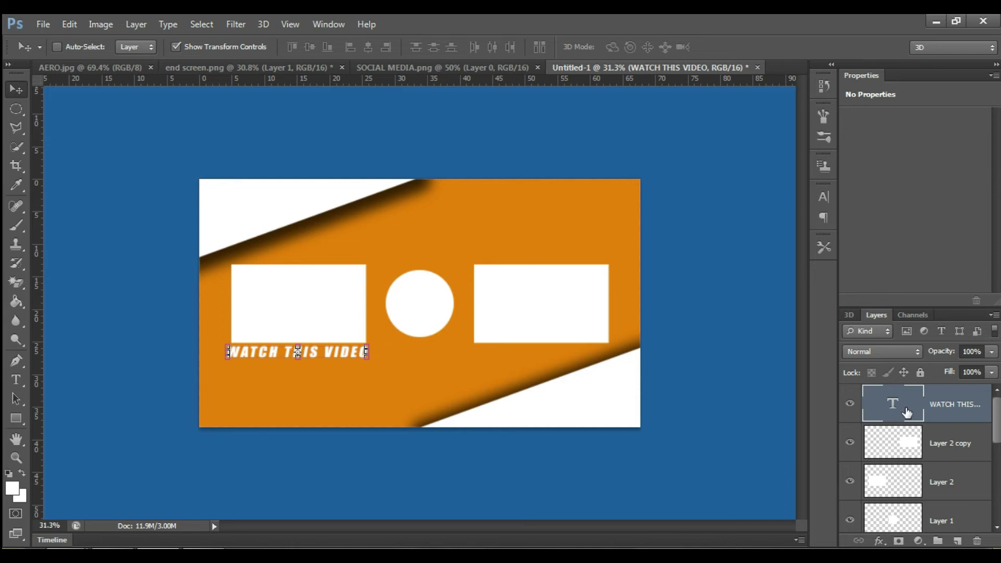
Step: Duplicate the "WATCH THIS VIDEO" caption and place the copy just above the right white rectangle
{"action": "left_click_drag", "start_coordinate": [902, 408], "coordinate": [902, 410]}
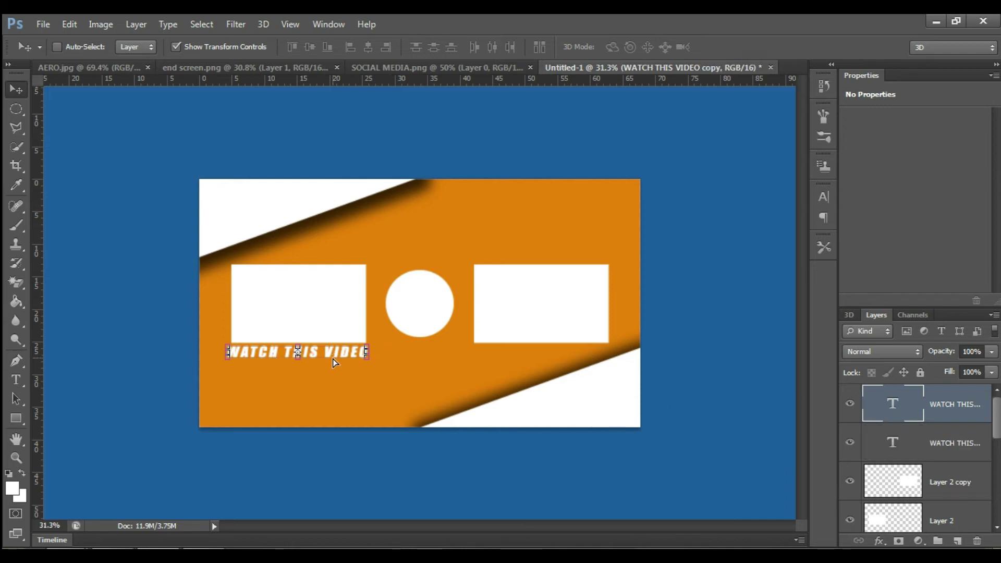
{"action": "key", "text": "ctrl+t"}
{"action": "left_click_drag", "start_coordinate": [332, 359], "coordinate": [586, 255]}
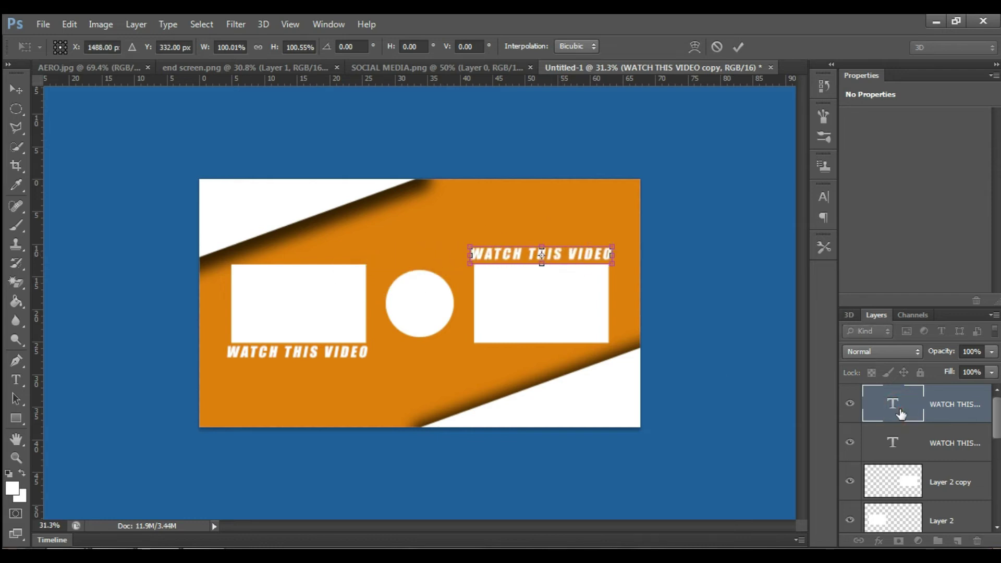
{"action": "left_click", "coordinate": [15, 380]}
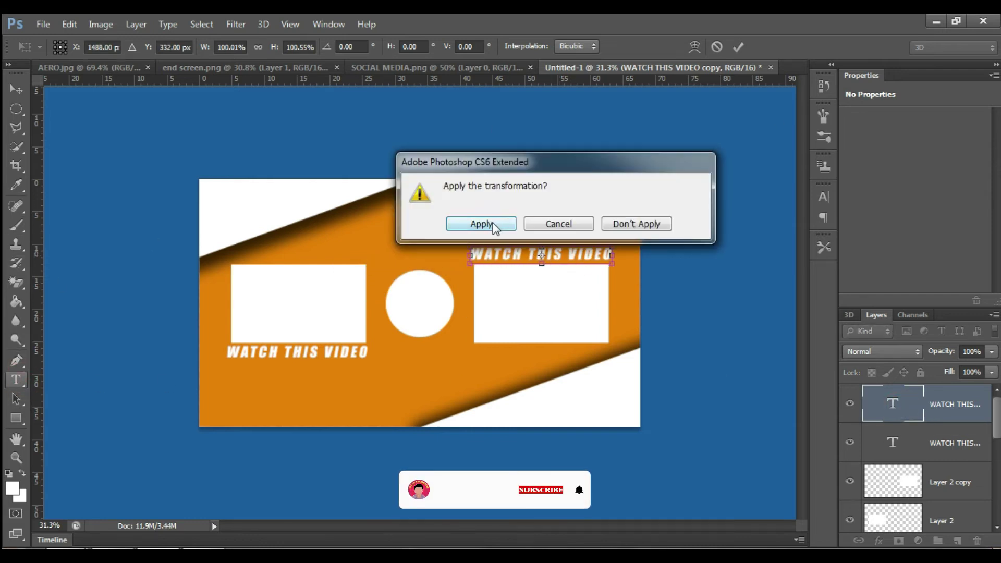
{"action": "left_click", "coordinate": [493, 226]}
Step: Replace the text of the copied caption above the right rectangle with "ALSO WATCH THIS"
{"action": "double_click", "coordinate": [911, 417]}
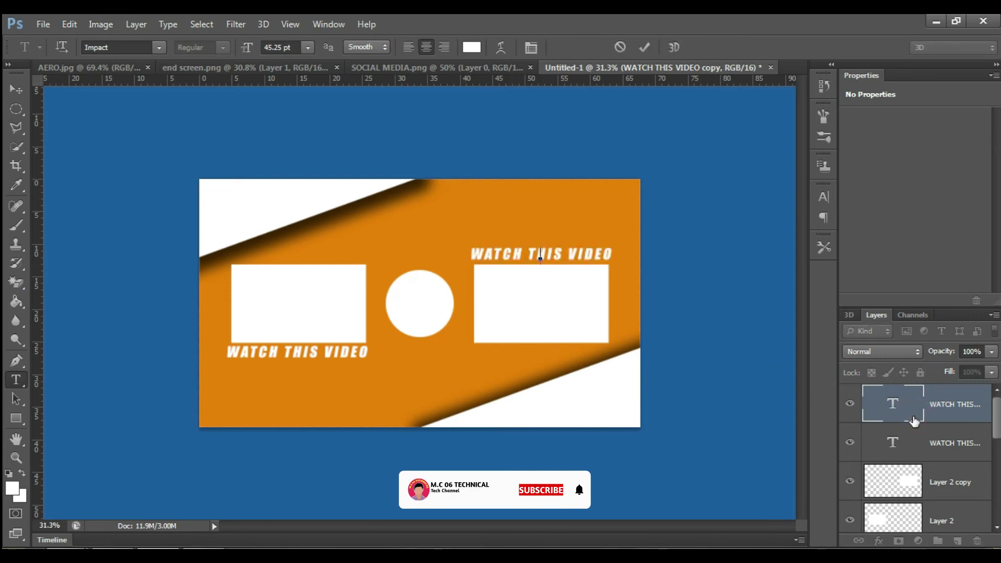
{"action": "key", "text": "BackSpace"}
{"action": "type", "text": "AL"}
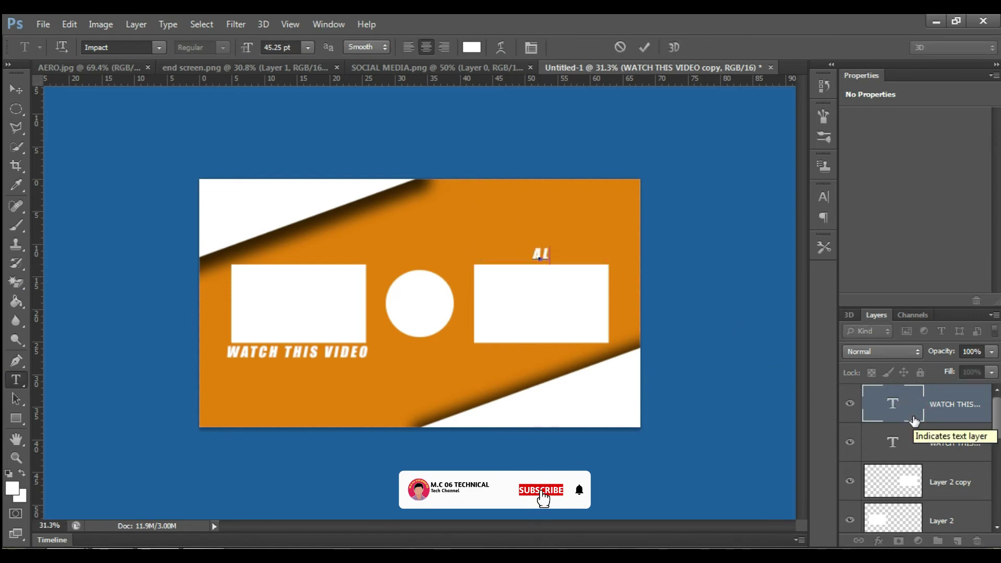
{"action": "type", "text": "SO "}
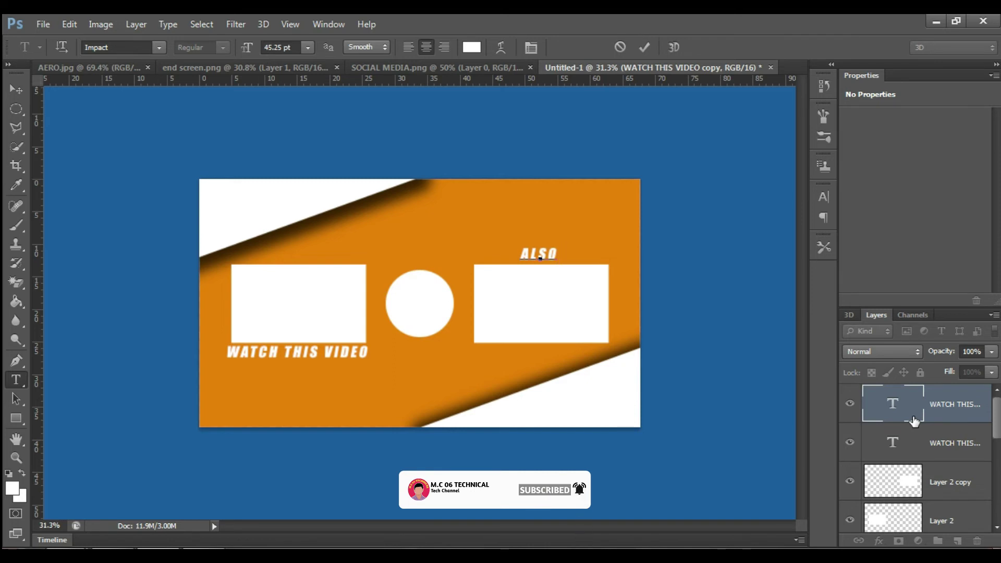
{"action": "type", "text": "WA"}
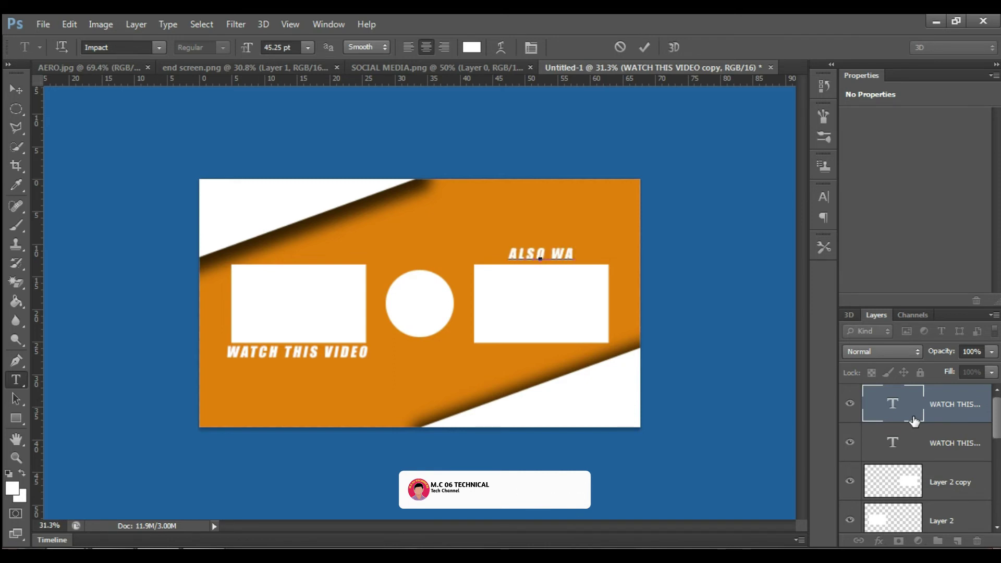
{"action": "type", "text": "TCH THIS"}
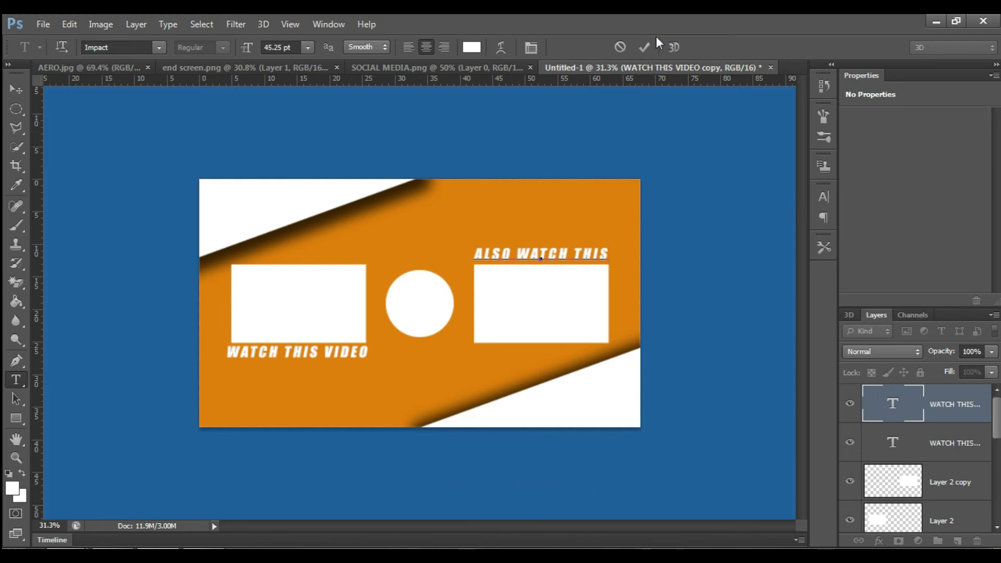
{"action": "left_click", "coordinate": [644, 47]}
{"action": "double_click", "coordinate": [919, 407]}
{"action": "left_click", "coordinate": [644, 46]}
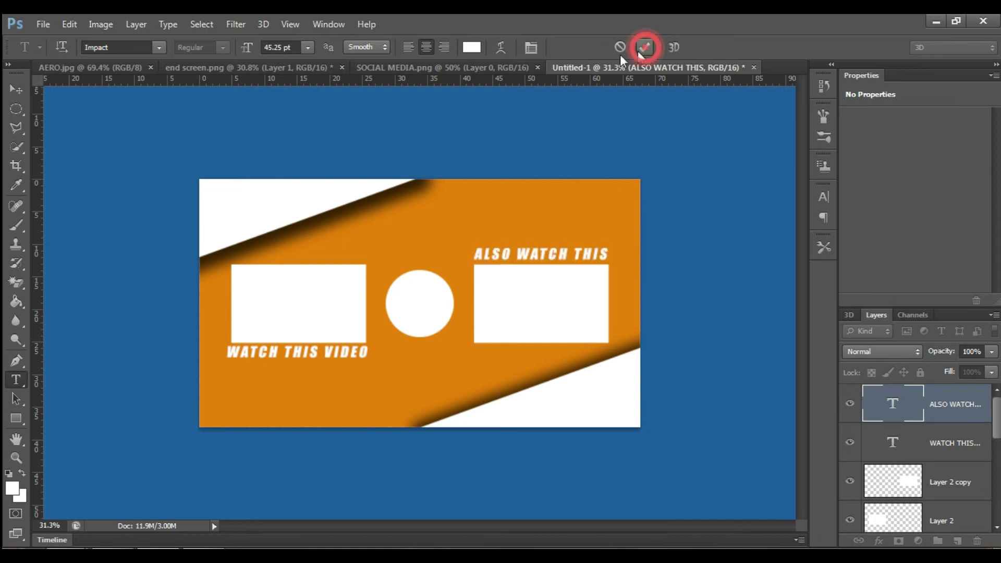
Step: Nudge the "ALSO WATCH THIS" caption slightly down and right so it lines up with the right rectangle's upper edge
{"action": "left_click", "coordinate": [10, 92]}
{"action": "key", "text": "ctrl+t"}
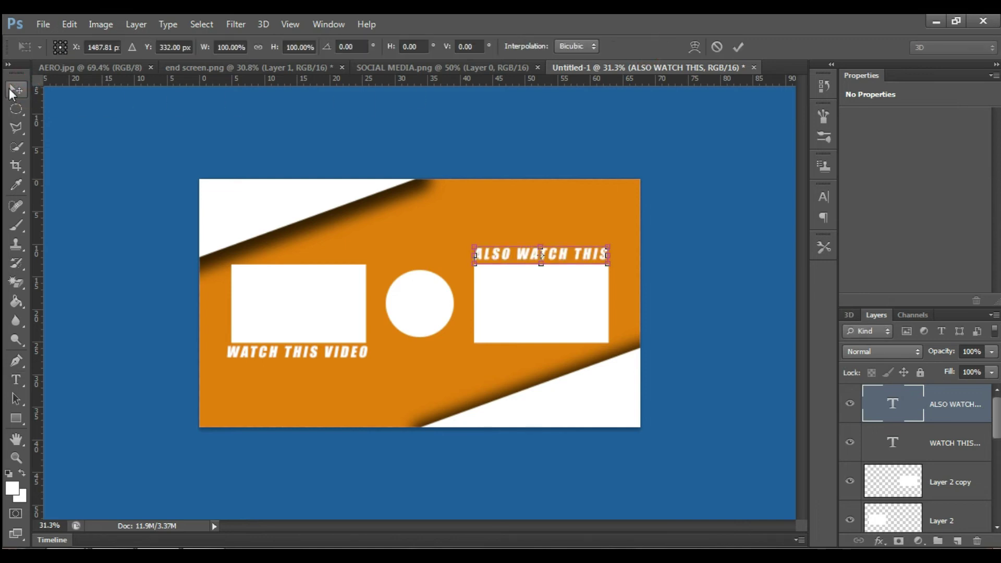
{"action": "left_click", "coordinate": [738, 46]}
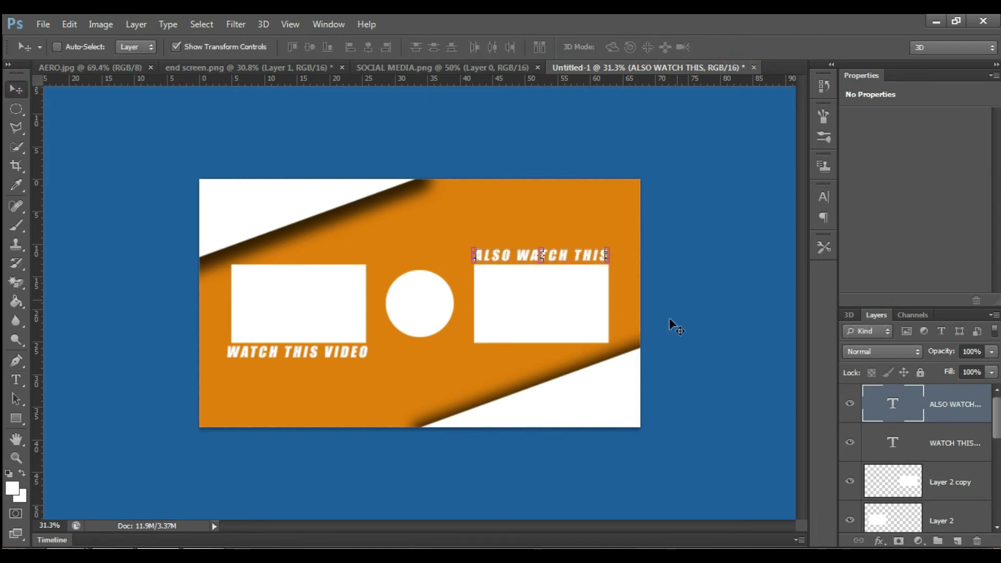
{"action": "scroll", "coordinate": [938, 521], "scroll_direction": "down", "scroll_amount": 3}
{"action": "left_click", "coordinate": [938, 514]}
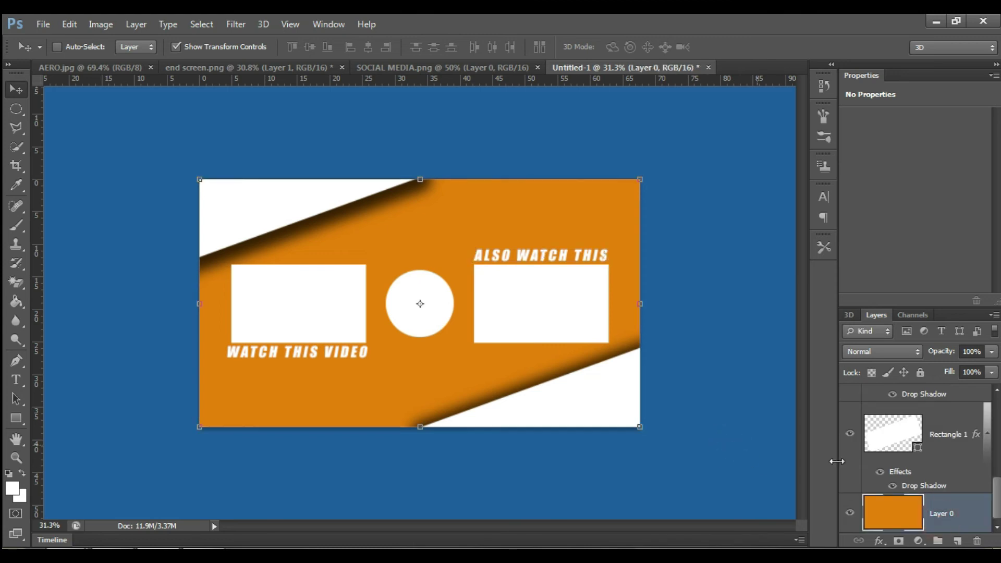
{"action": "scroll", "coordinate": [938, 473], "scroll_direction": "up", "scroll_amount": 5}
{"action": "left_click", "coordinate": [892, 407]}
{"action": "key", "text": "Right"}
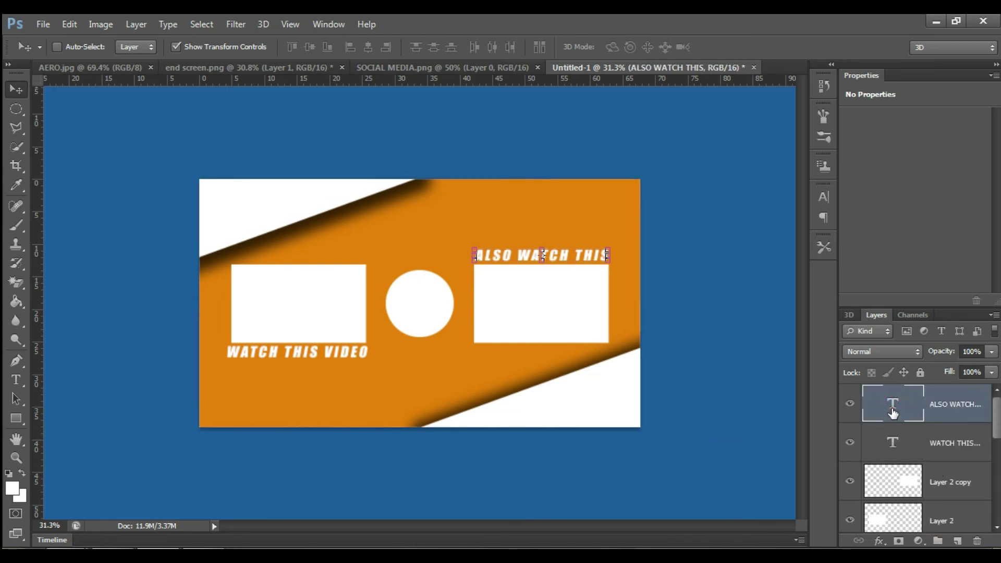
Step: Bring the social media icons from SOCIAL MEDIA.png into the lower right white corner and scale them to about 26.6%
{"action": "scroll", "coordinate": [944, 474], "scroll_direction": "down", "scroll_amount": 4}
{"action": "left_click", "coordinate": [893, 512]}
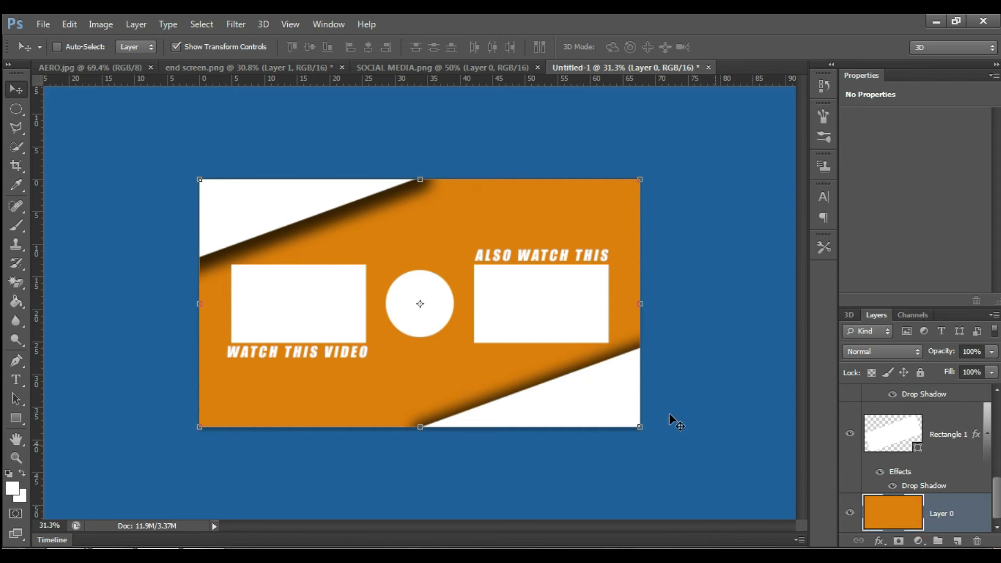
{"action": "left_click", "coordinate": [416, 65]}
{"action": "left_click_drag", "start_coordinate": [427, 255], "coordinate": [576, 398]}
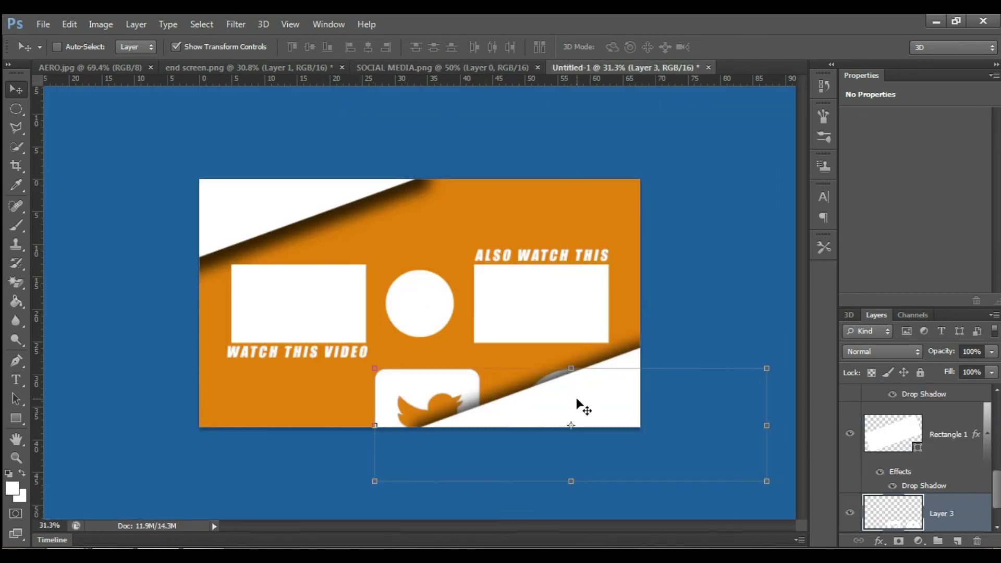
{"action": "key", "text": "ctrl+t"}
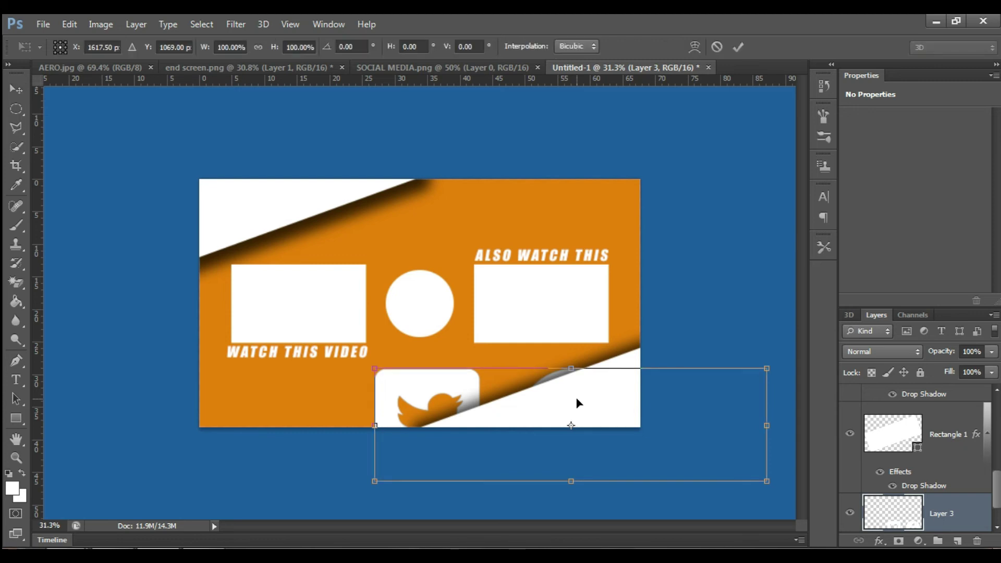
{"action": "left_click_drag", "start_coordinate": [768, 482], "coordinate": [622, 439]}
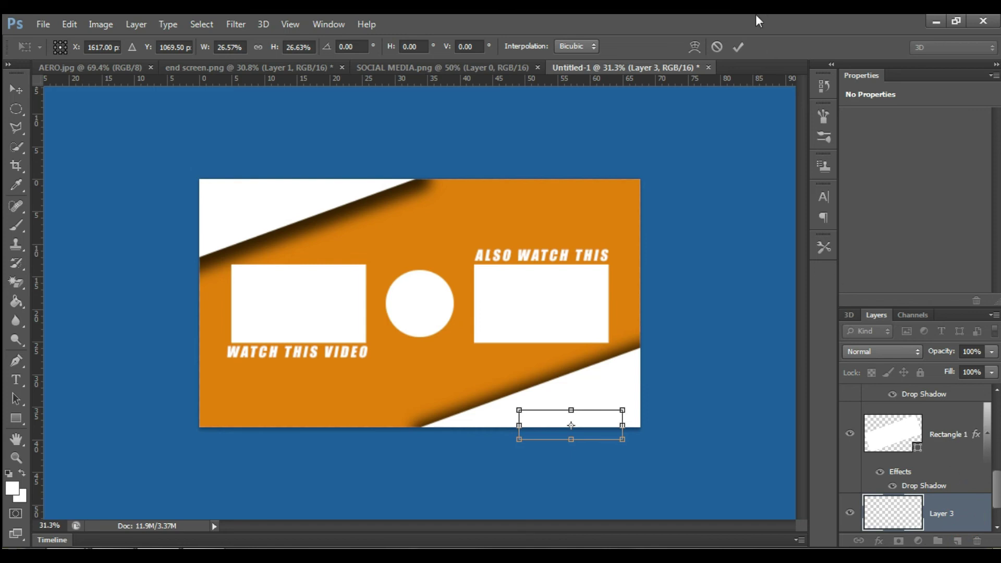
{"action": "left_click", "coordinate": [738, 47]}
Step: Move the social media icons layer to the top of the layer stack and apply a Color Overlay in the background's orange
{"action": "left_click_drag", "start_coordinate": [966, 508], "coordinate": [938, 386]}
{"action": "right_click", "coordinate": [968, 406]}
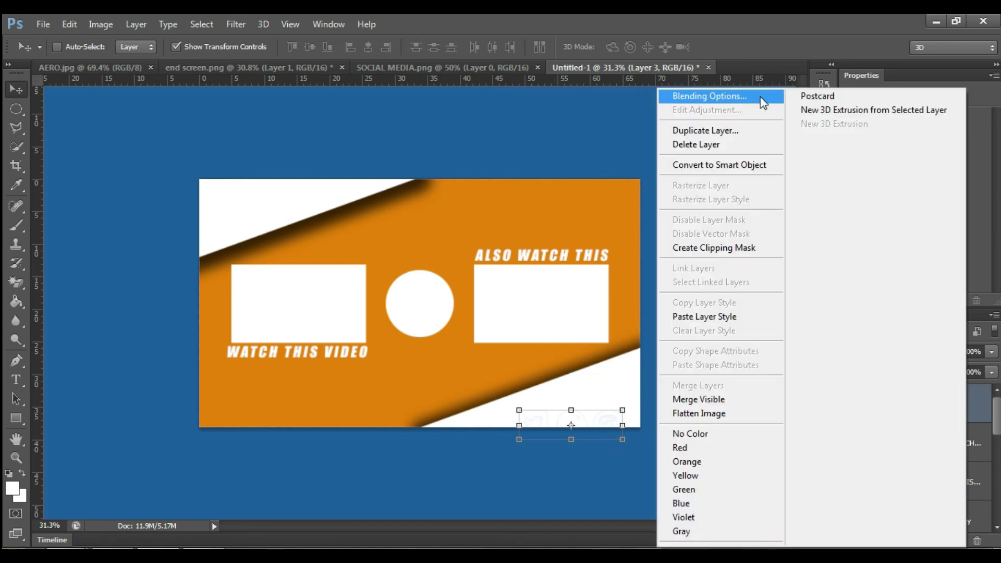
{"action": "left_click", "coordinate": [709, 96]}
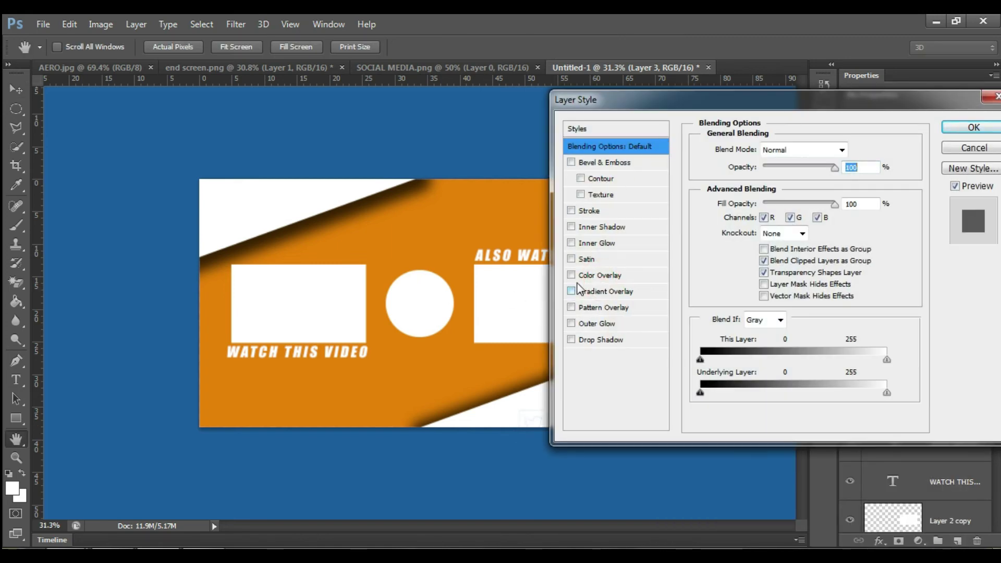
{"action": "left_click", "coordinate": [571, 274]}
{"action": "left_click", "coordinate": [594, 281]}
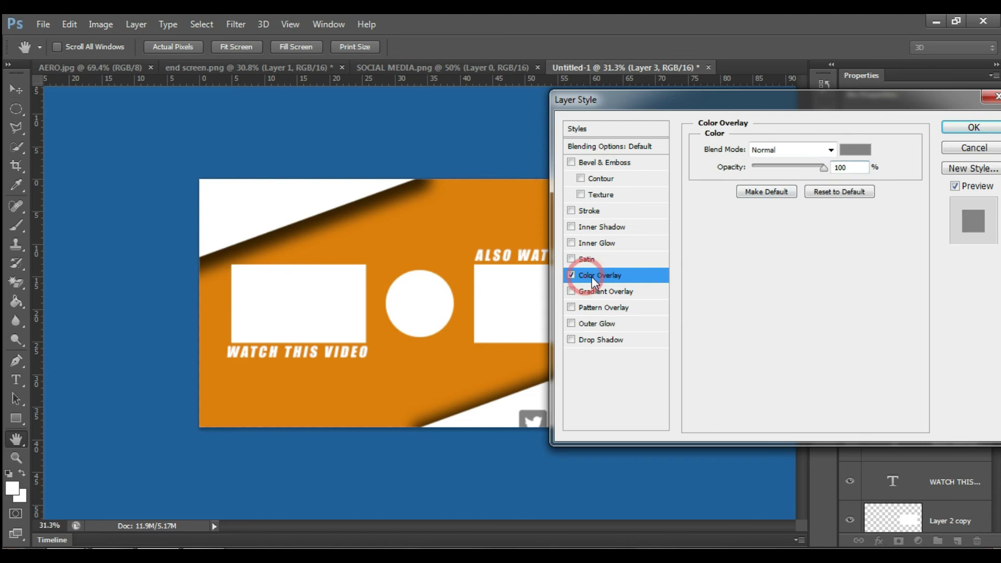
{"action": "left_click", "coordinate": [851, 151]}
{"action": "left_click", "coordinate": [464, 353]}
{"action": "left_click", "coordinate": [887, 251]}
{"action": "left_click", "coordinate": [960, 132]}
{"action": "key", "text": "v"}
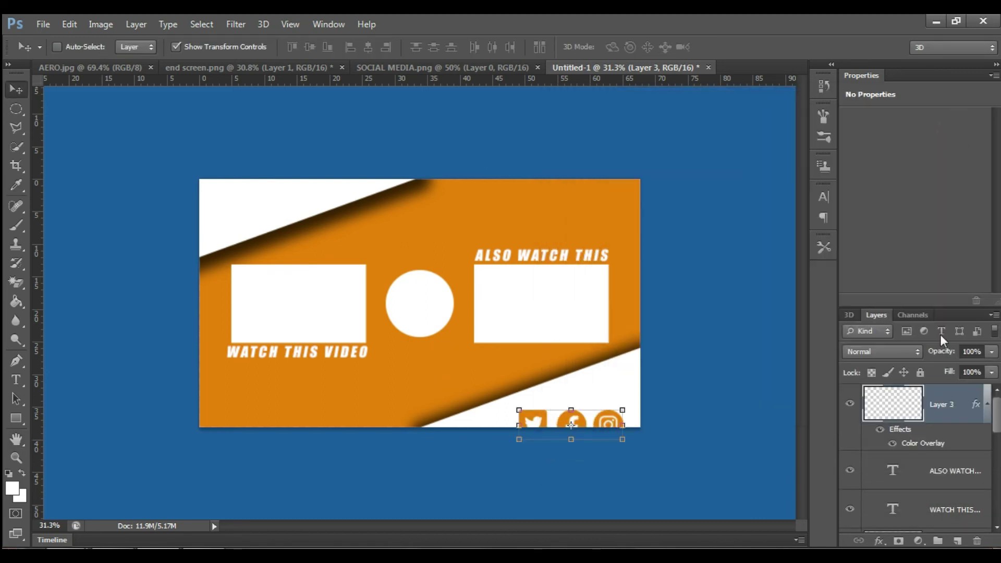
Step: Scale the social media icons to about 52% and position them inside the lower right white corner
{"action": "left_click_drag", "start_coordinate": [587, 424], "coordinate": [612, 415]}
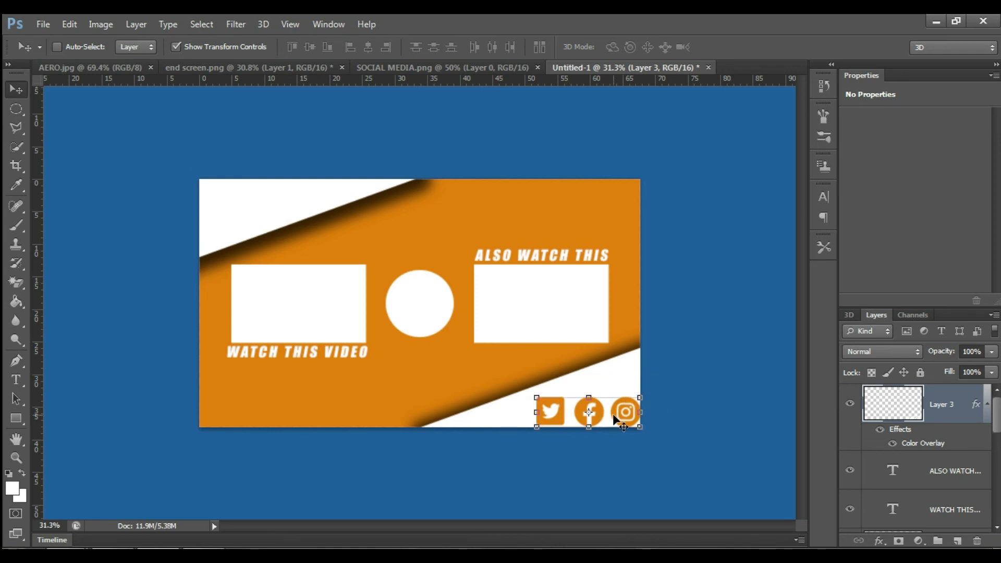
{"action": "key", "text": "ctrl+t"}
{"action": "left_click_drag", "start_coordinate": [640, 427], "coordinate": [616, 419]}
{"action": "scroll", "coordinate": [666, 417], "scroll_direction": "up", "scroll_amount": 2}
{"action": "scroll", "coordinate": [691, 423], "scroll_direction": "up", "scroll_amount": 2}
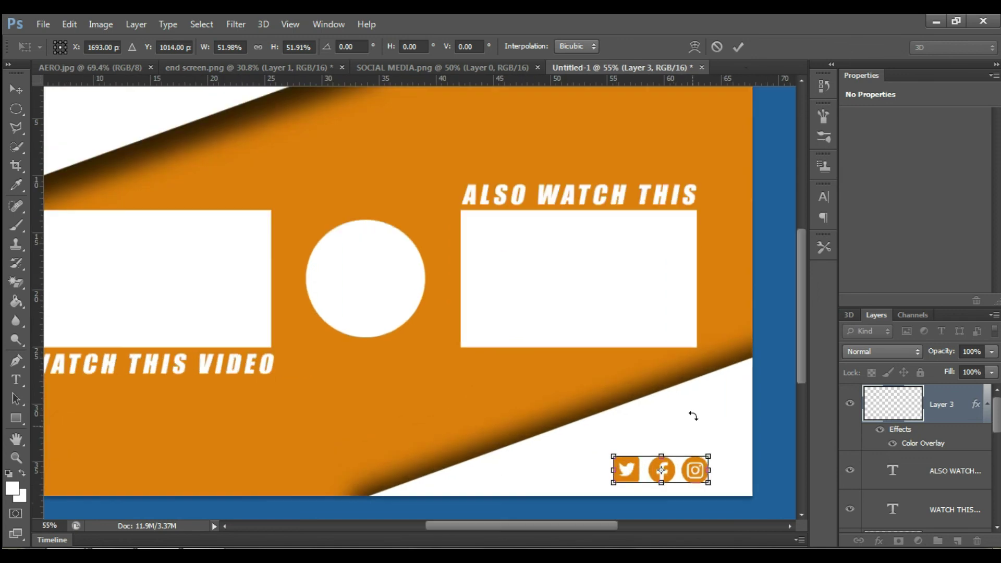
{"action": "left_click", "coordinate": [738, 46]}
{"action": "scroll", "coordinate": [762, 476], "scroll_direction": "down", "scroll_amount": 2}
{"action": "mouse_move", "coordinate": [687, 468]}
{"action": "left_mouse_down"}
{"action": "mouse_move", "coordinate": [718, 455]}
{"action": "mouse_move", "coordinate": [694, 473]}
{"action": "mouse_move", "coordinate": [704, 467]}
{"action": "left_mouse_up"}
{"action": "scroll", "coordinate": [699, 437], "scroll_direction": "down", "scroll_amount": 2}
{"action": "left_click_drag", "start_coordinate": [643, 432], "coordinate": [626, 430]}
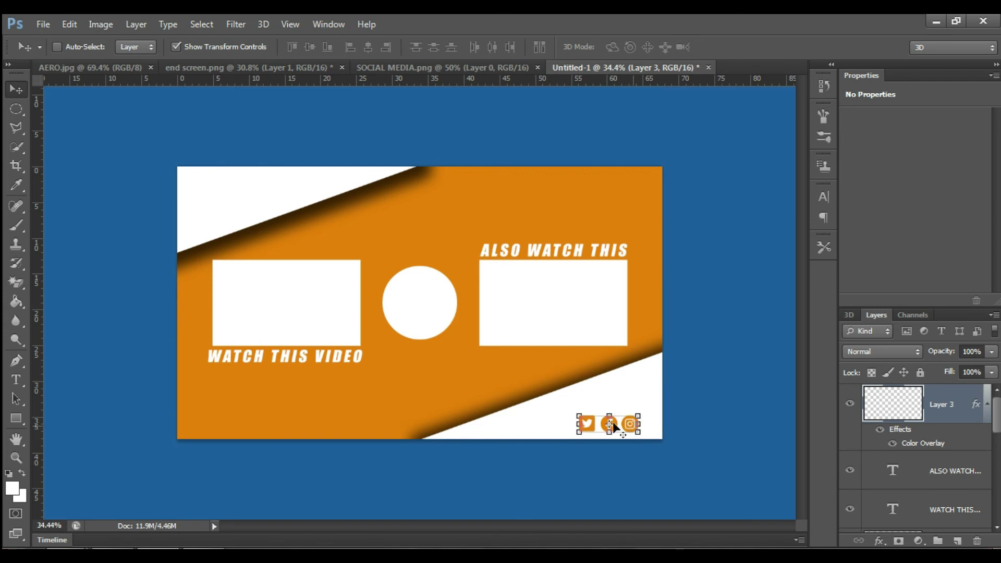
{"action": "left_click", "coordinate": [18, 379]}
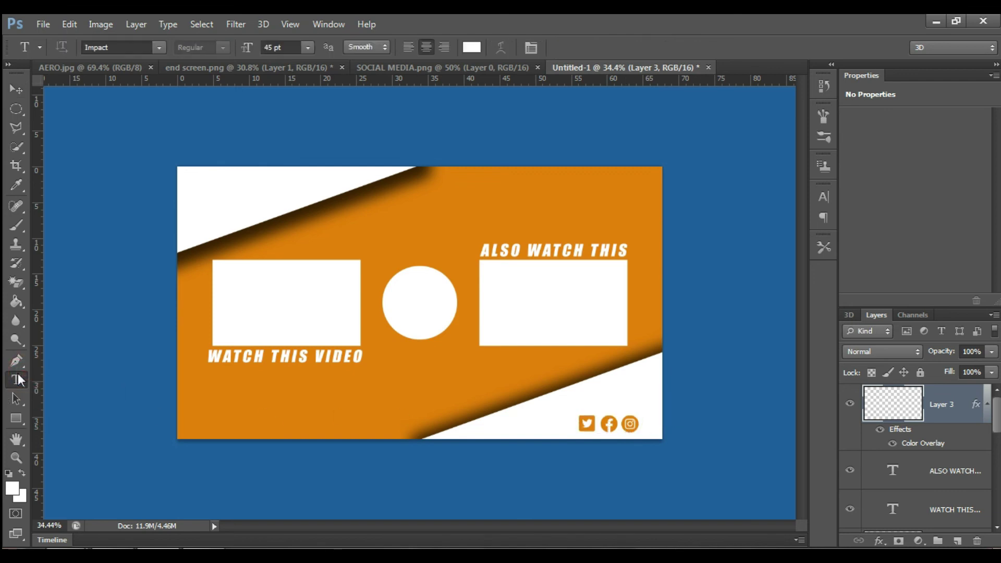
{"action": "left_click", "coordinate": [613, 391]}
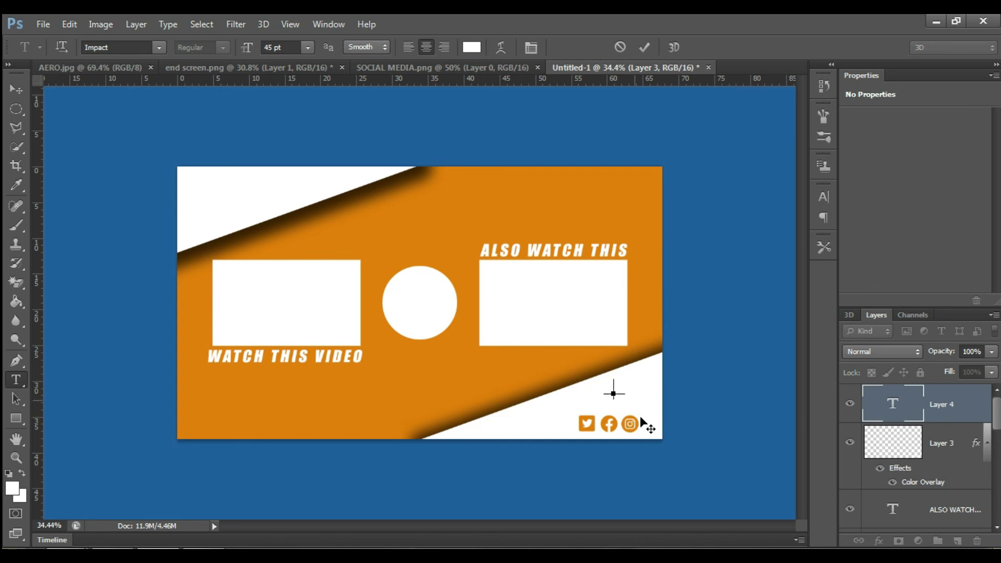
{"action": "left_click", "coordinate": [620, 47]}
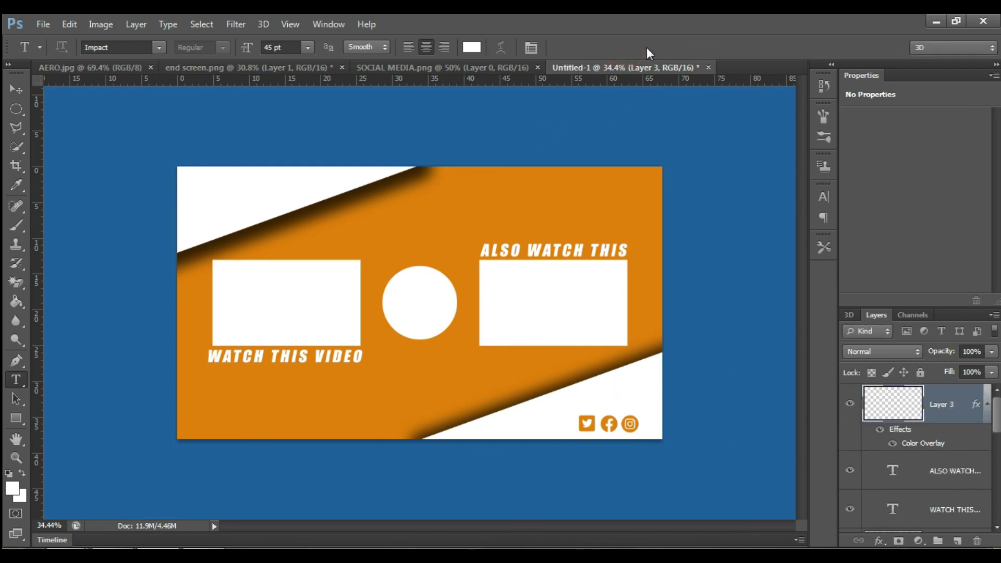
Step: Delete the social media icons layer
{"action": "left_click", "coordinate": [976, 541]}
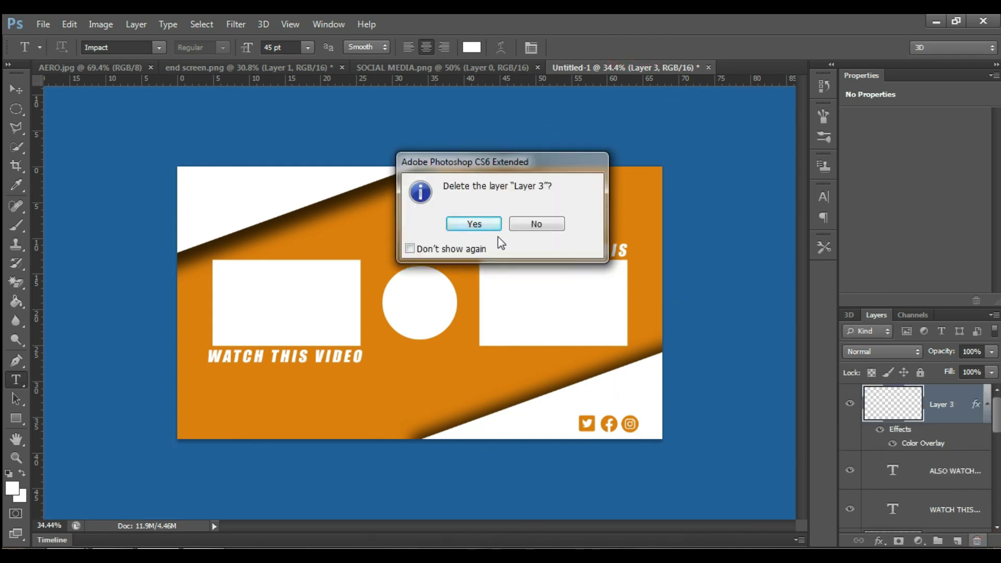